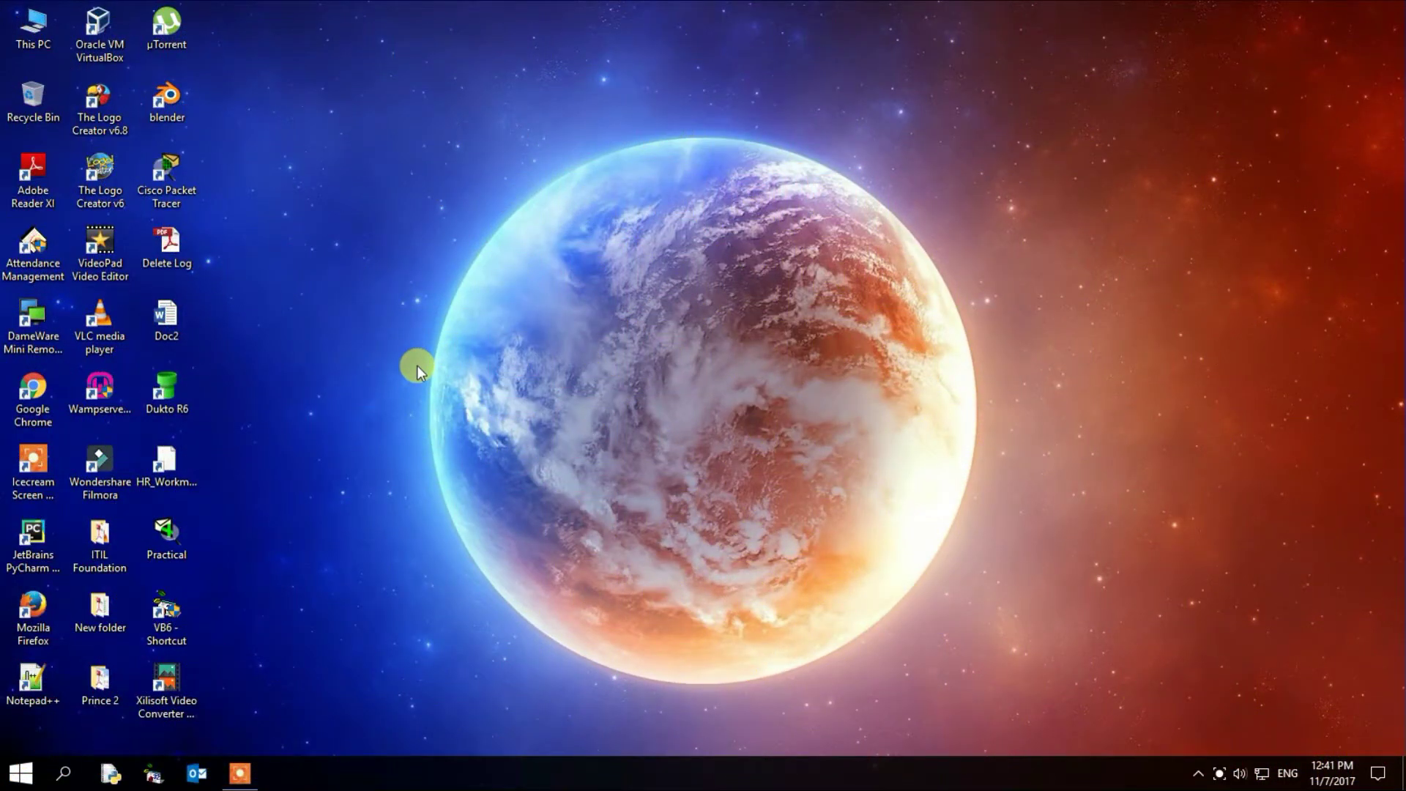
Run ipconfig in Command Prompt, highlight the IPv4 address 172.21.6.79, then minimise the window
left_click(64, 774)
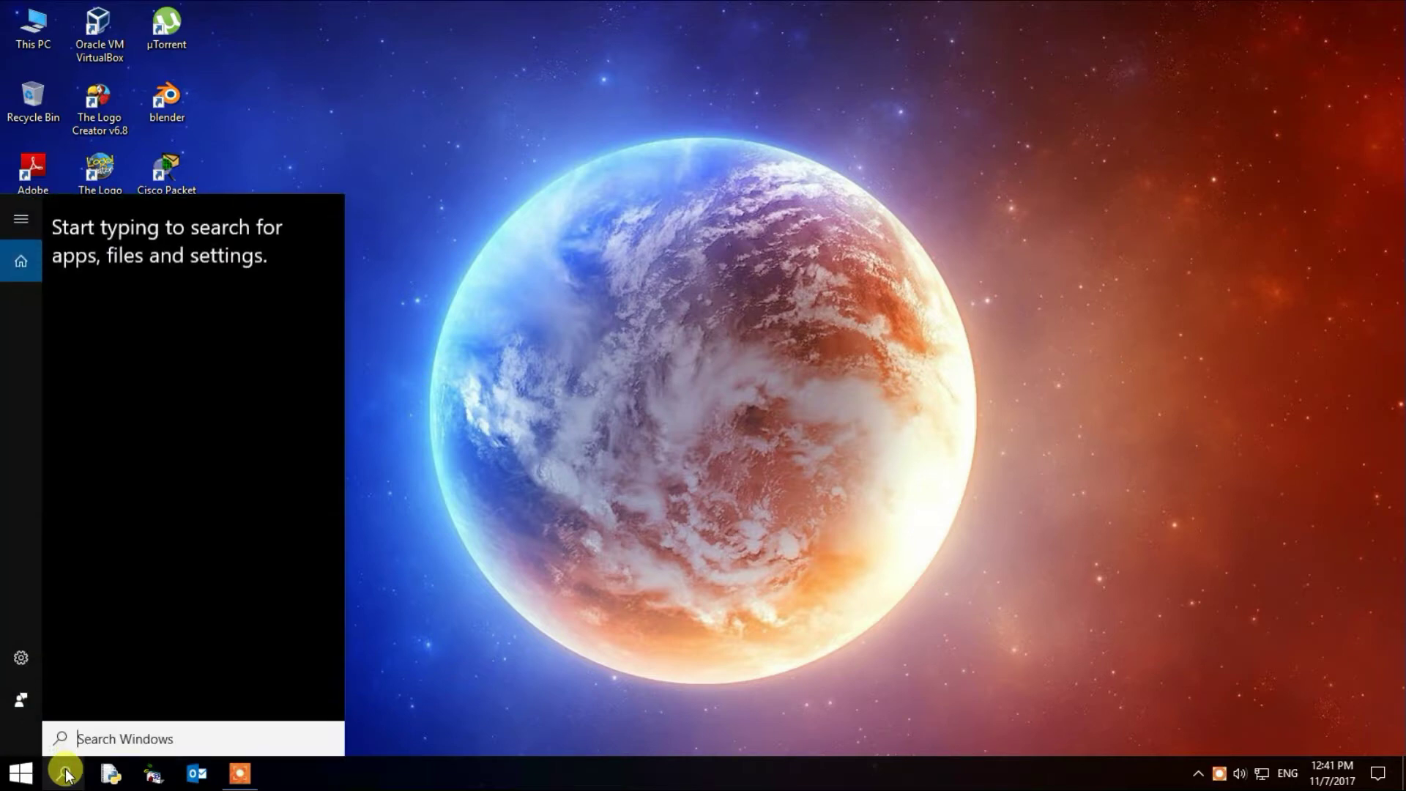
type("cmd")
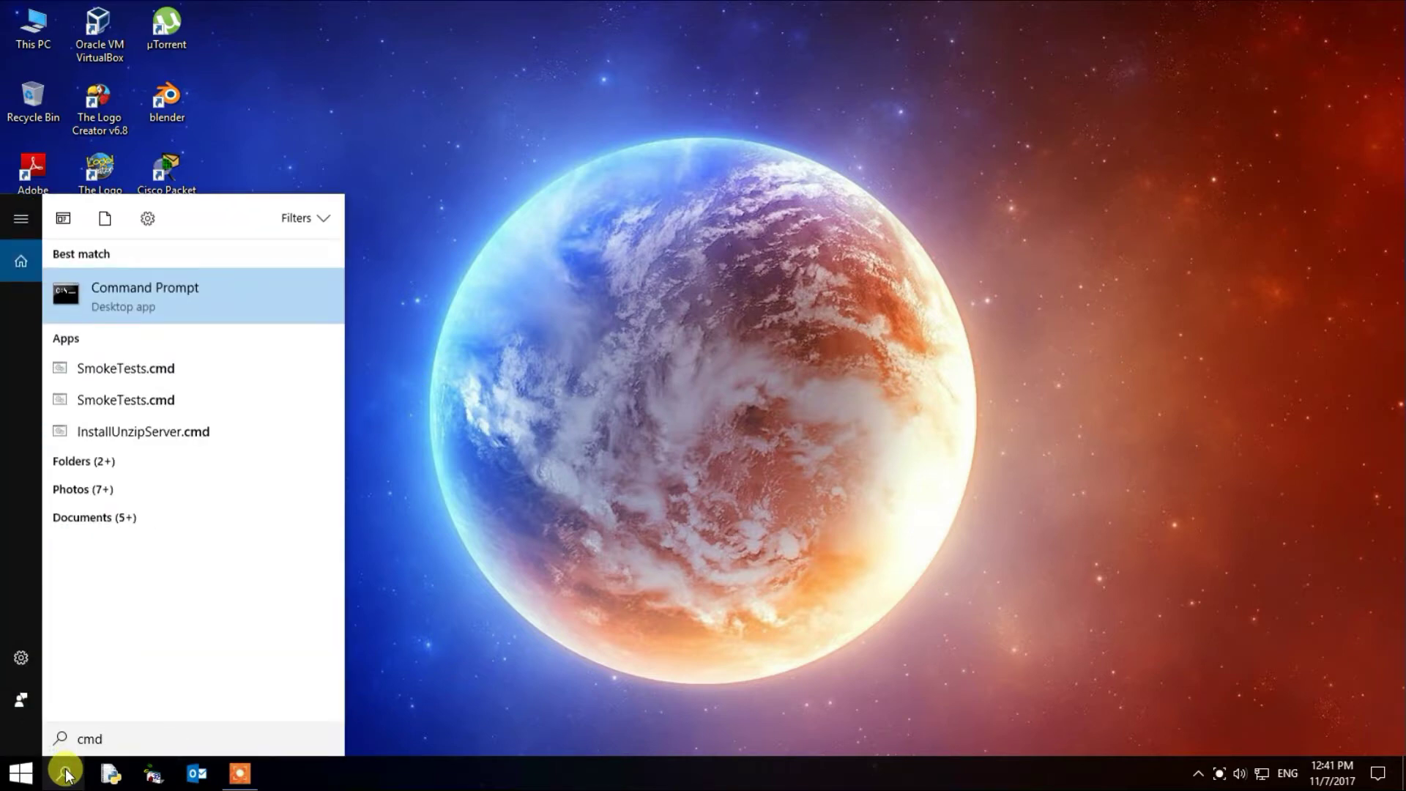
key("Return")
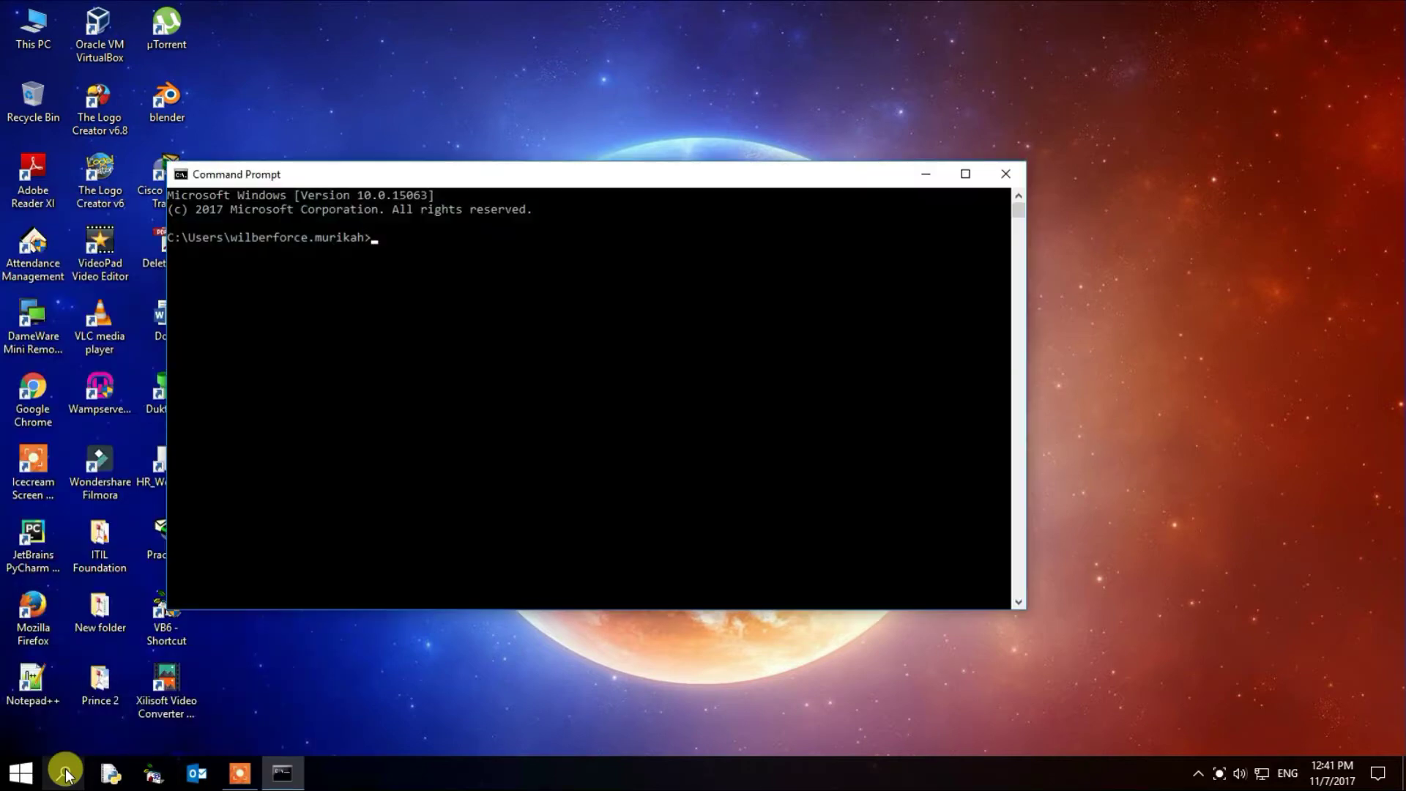
type("ipconfig")
key("Return")
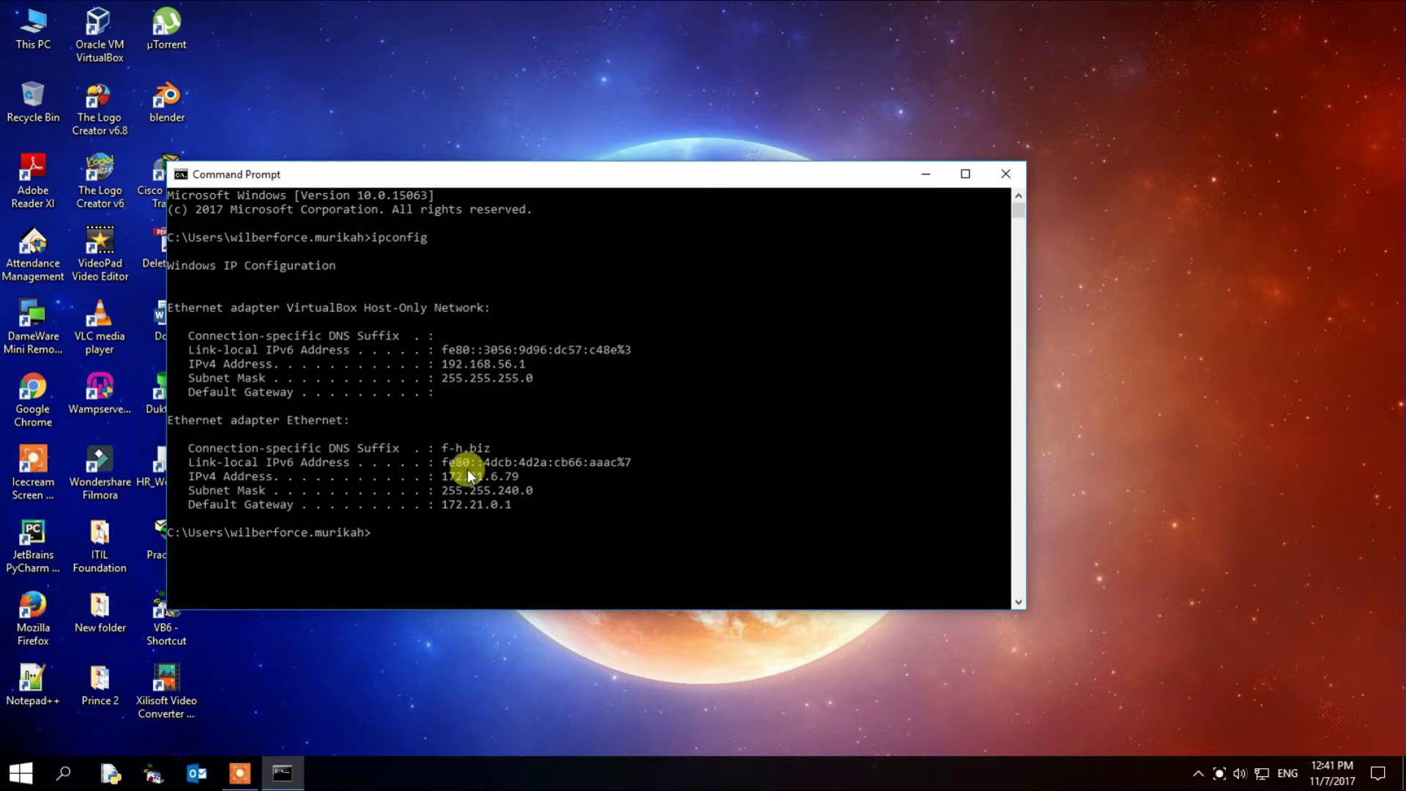
left_click_drag(437, 476, 521, 485)
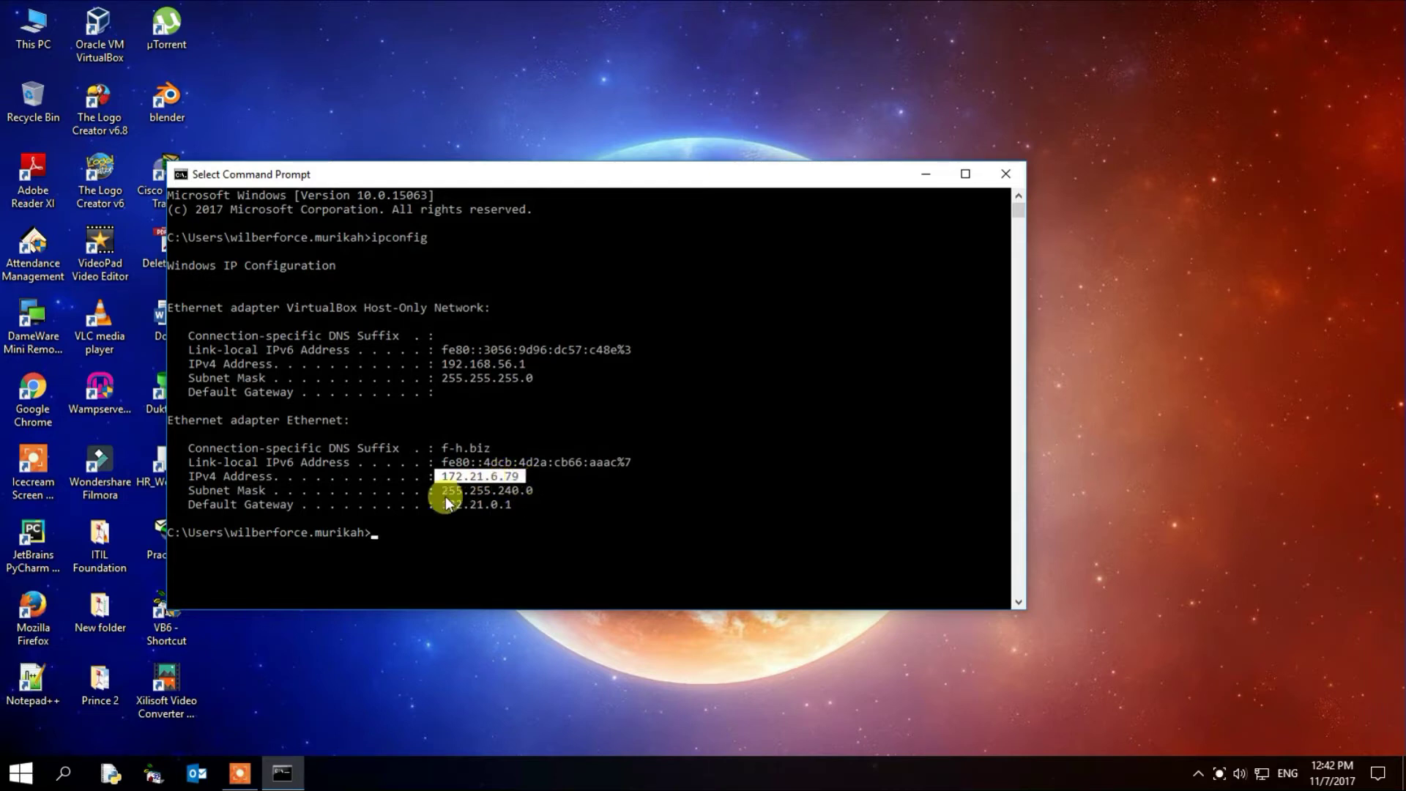
left_click(921, 176)
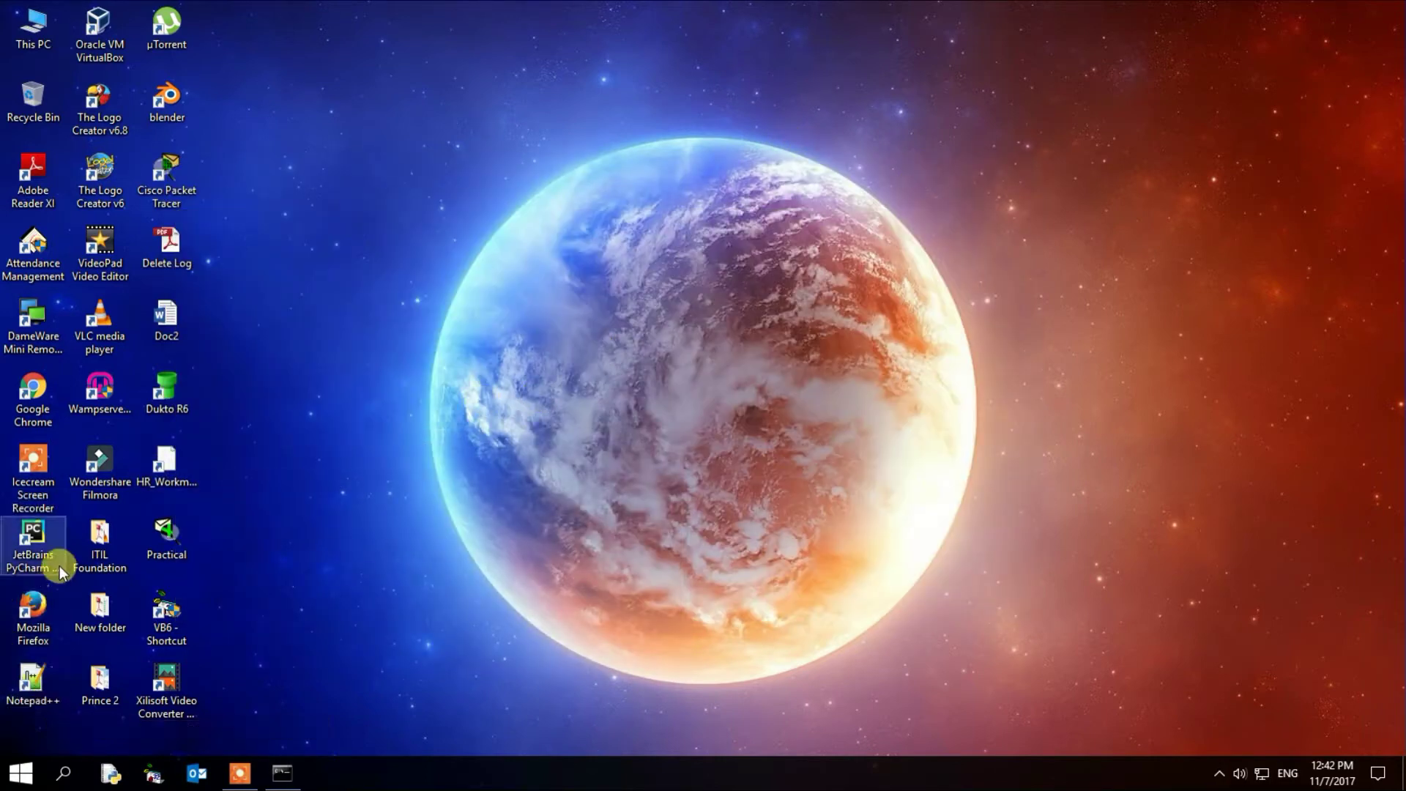
Open This PC's System Properties at the Remote settings and centre the dialog
left_click(21, 773)
right_click(252, 542)
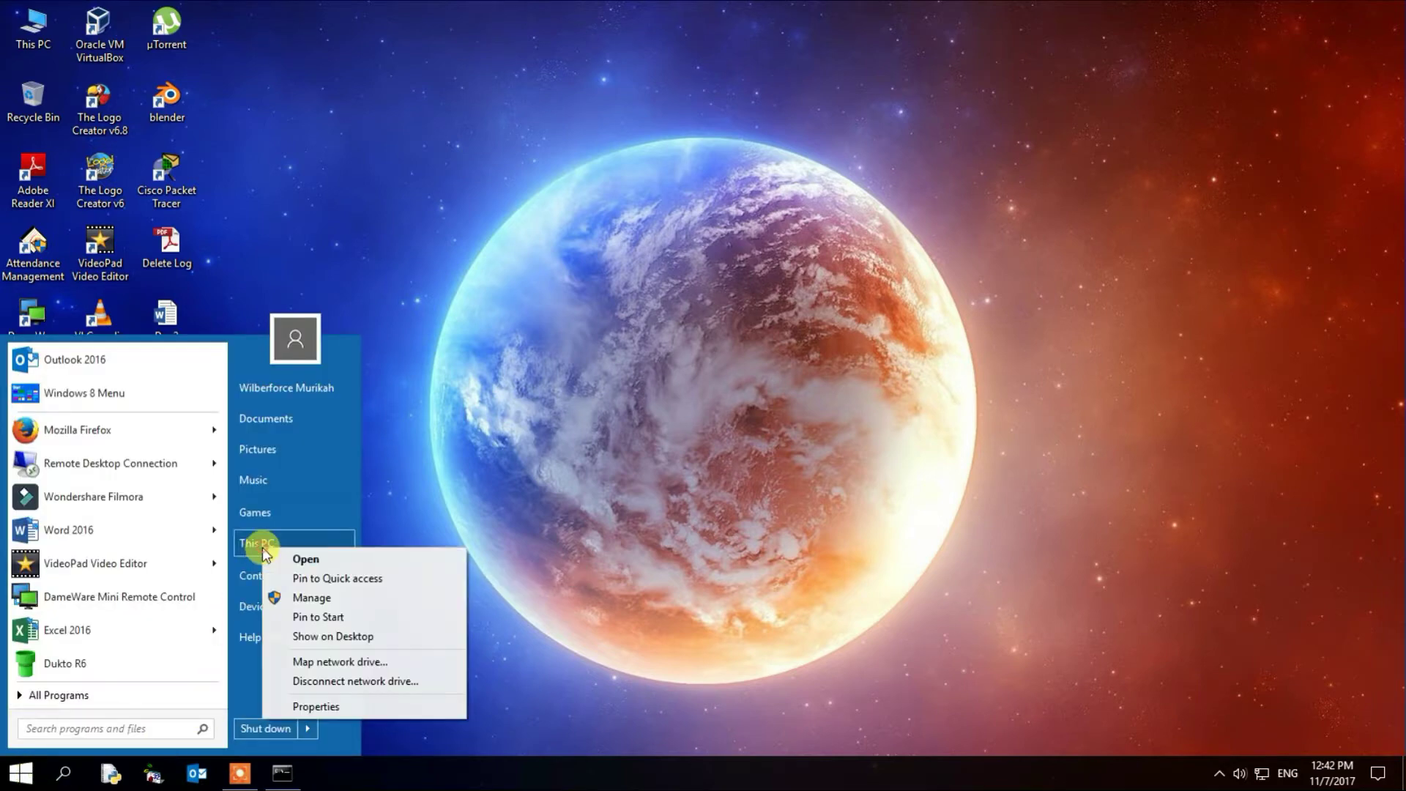
left_click(327, 706)
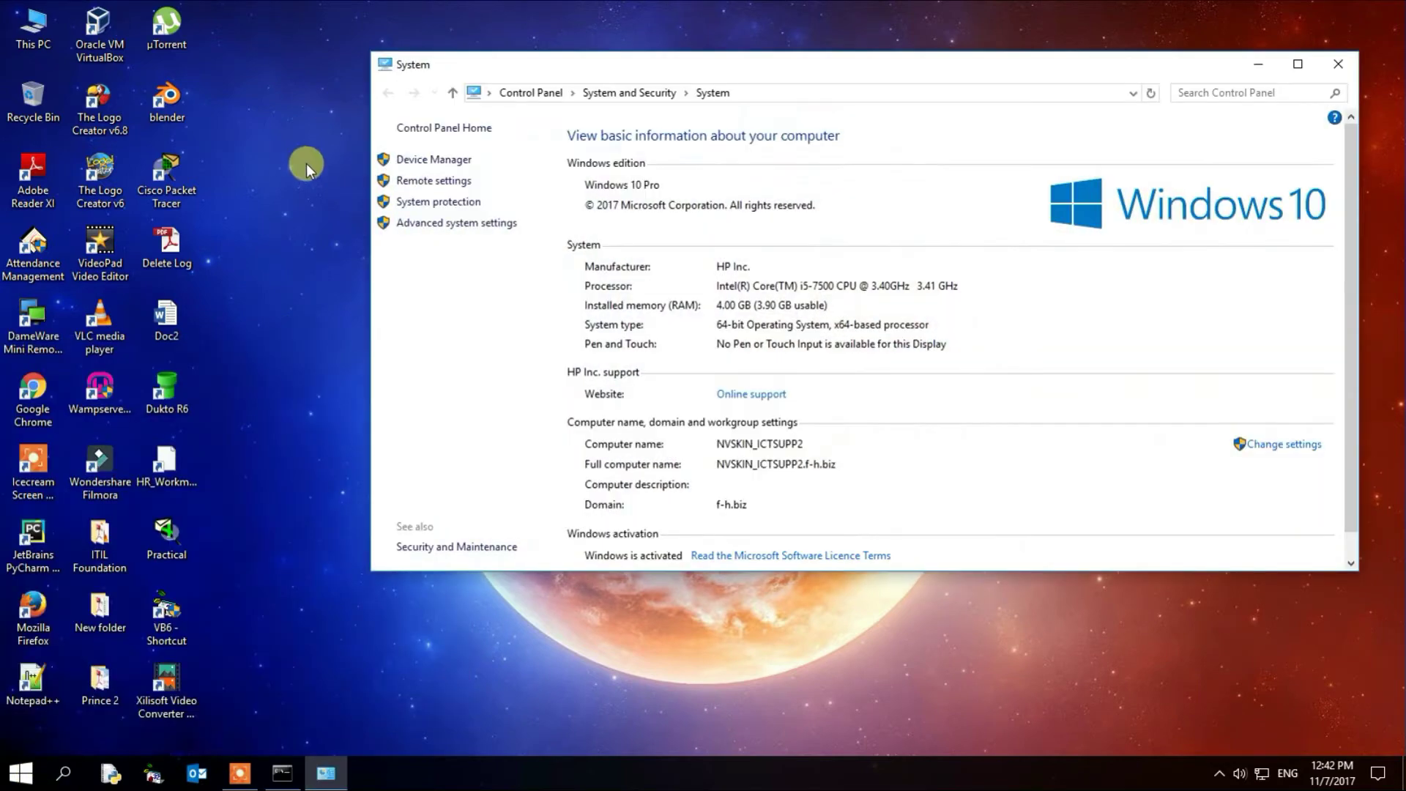
left_click(454, 184)
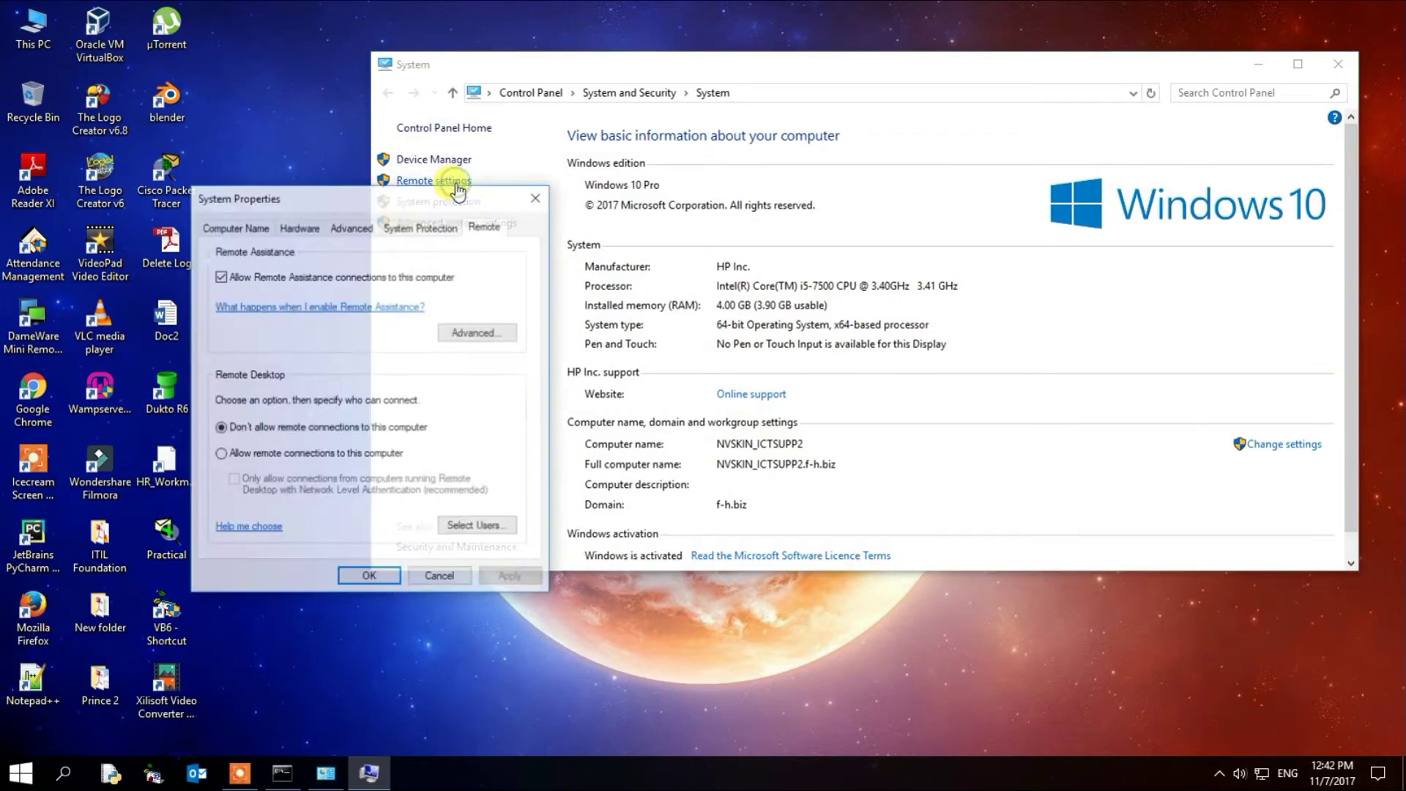
left_click_drag(403, 205, 809, 147)
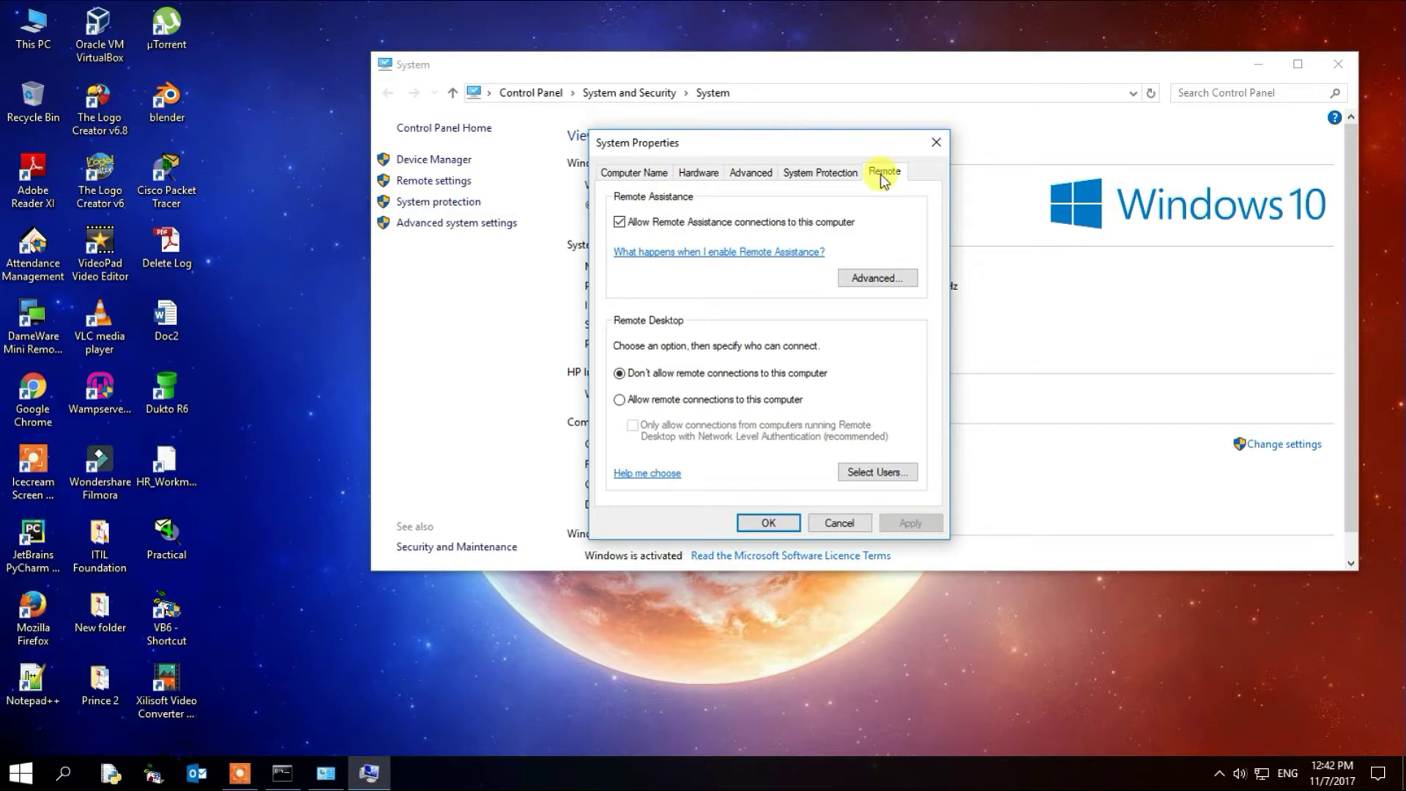
Allow remote connections without Network Level Authentication, leave users unchanged, and apply
left_click(620, 400)
left_click(780, 283)
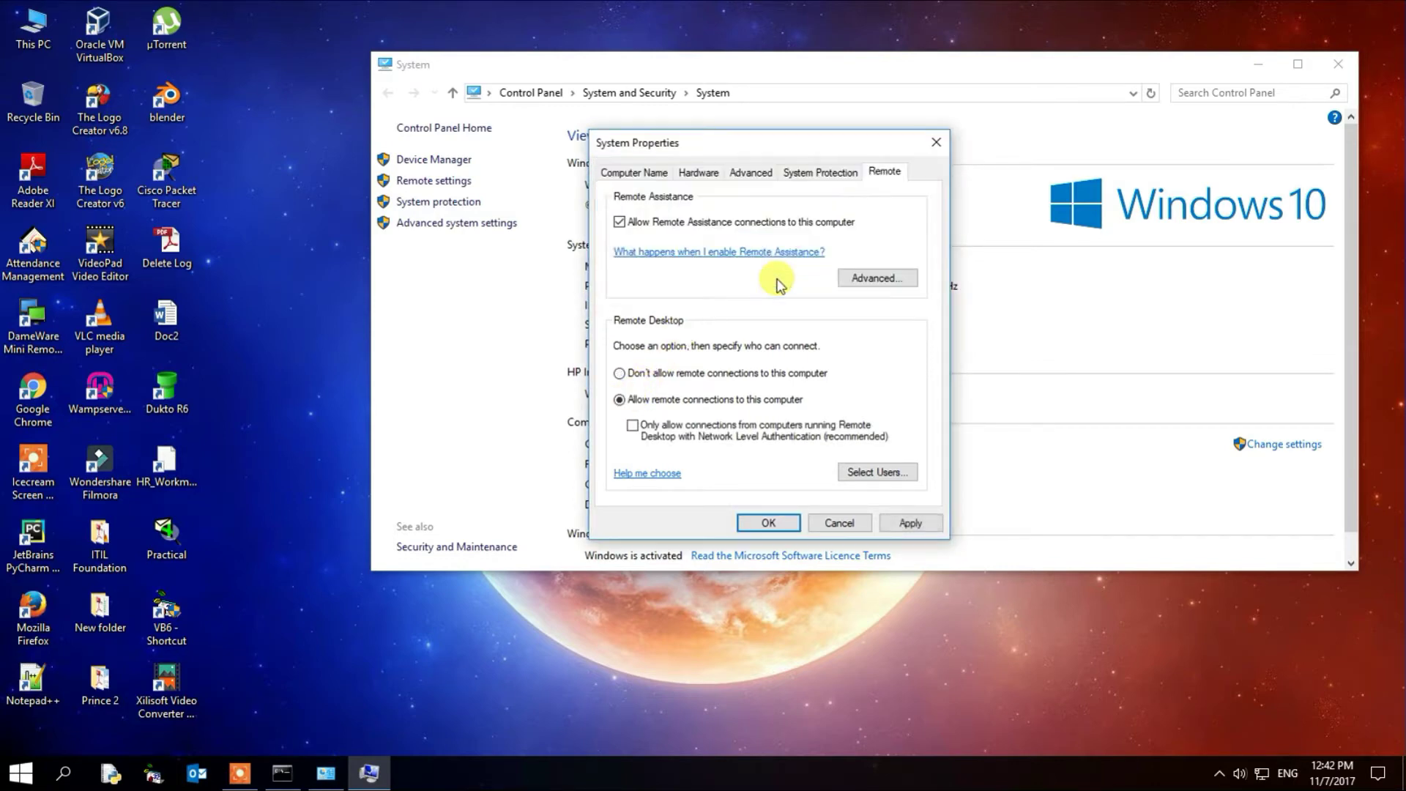
left_click(632, 426)
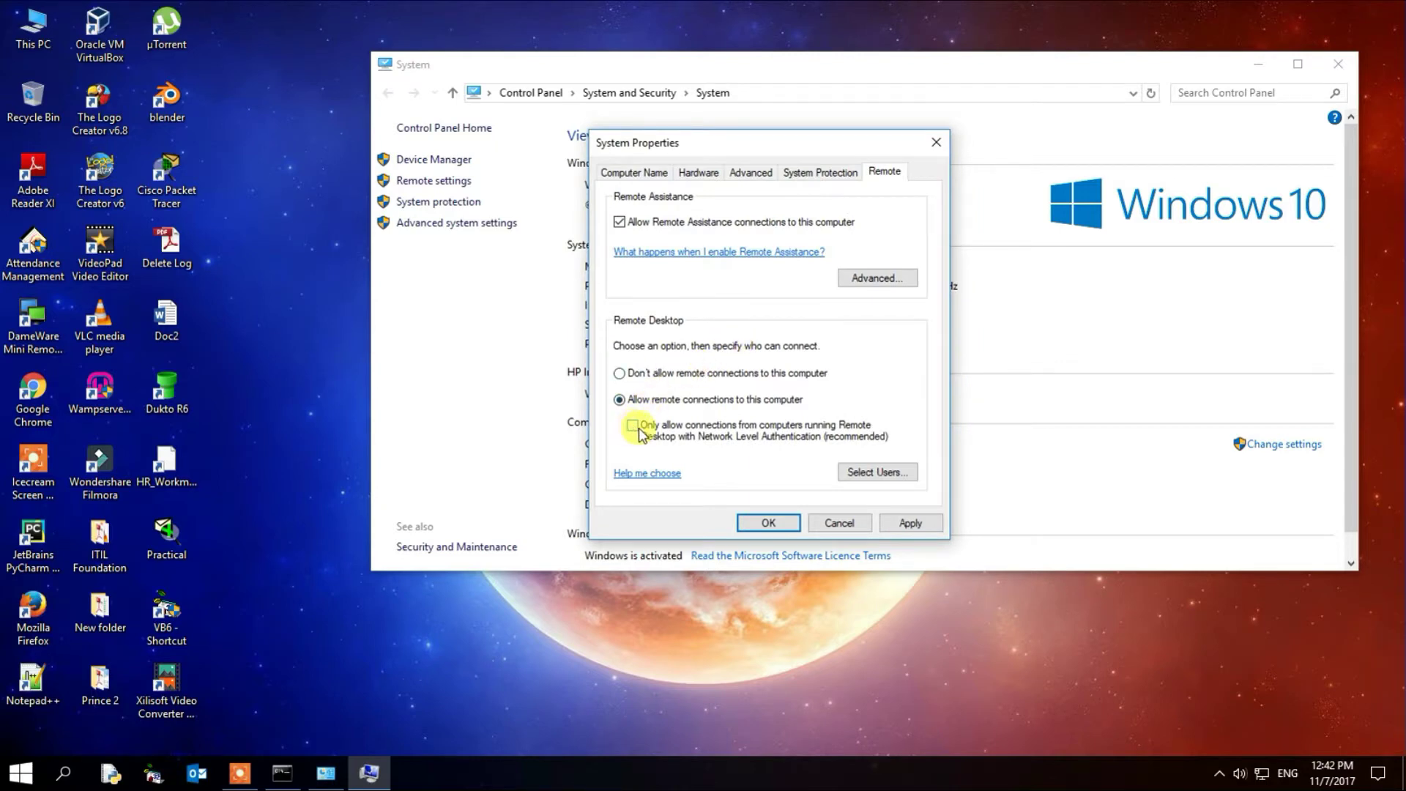
left_click(870, 476)
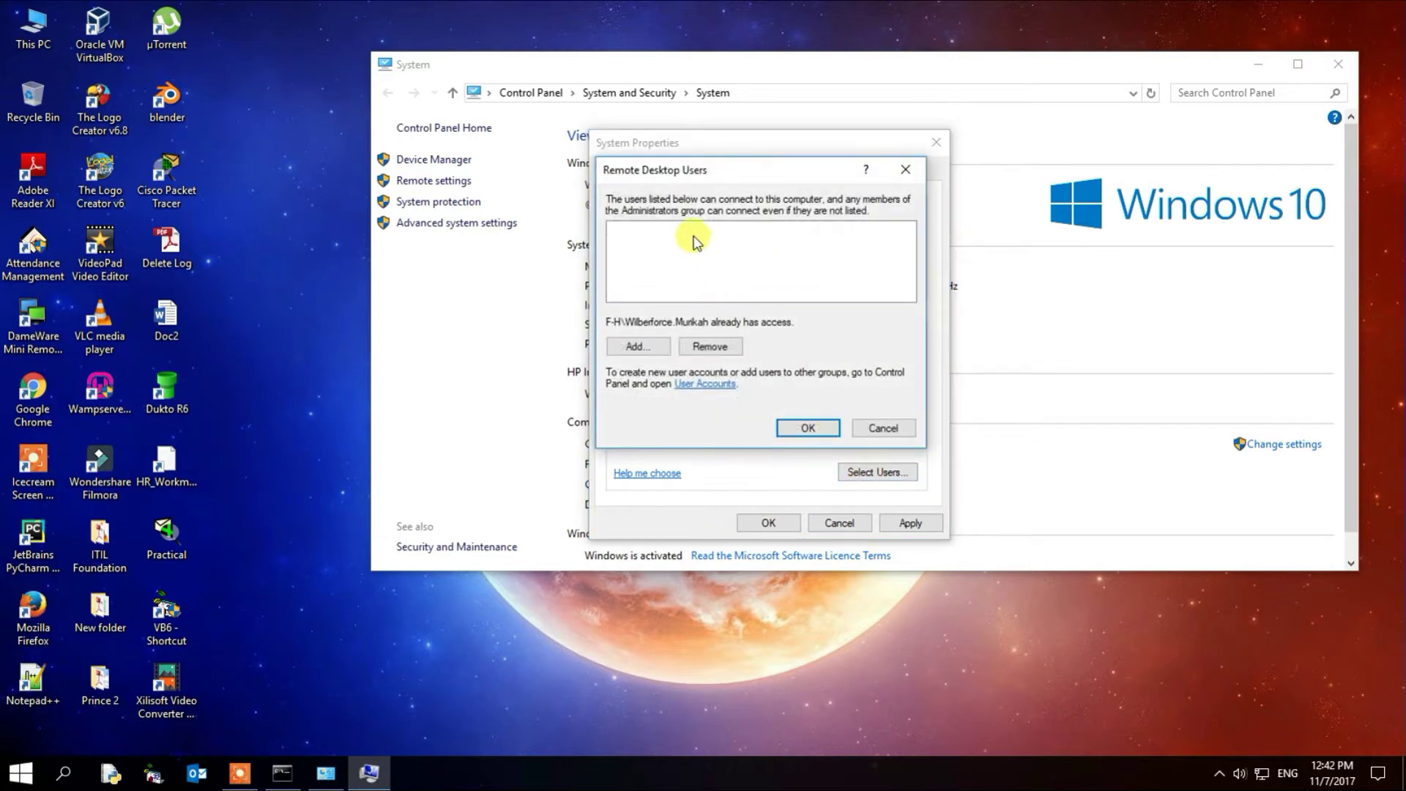
left_click(892, 431)
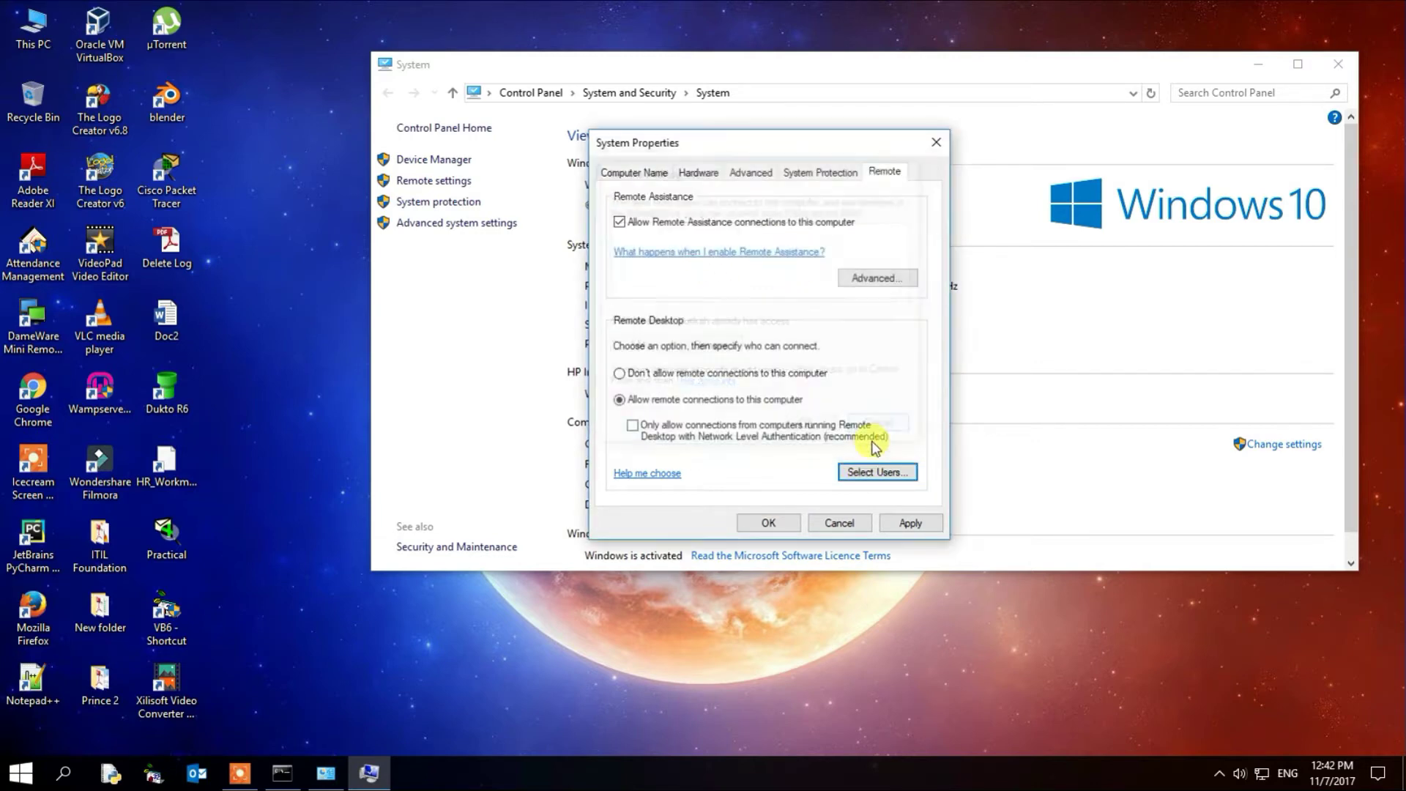
left_click(910, 523)
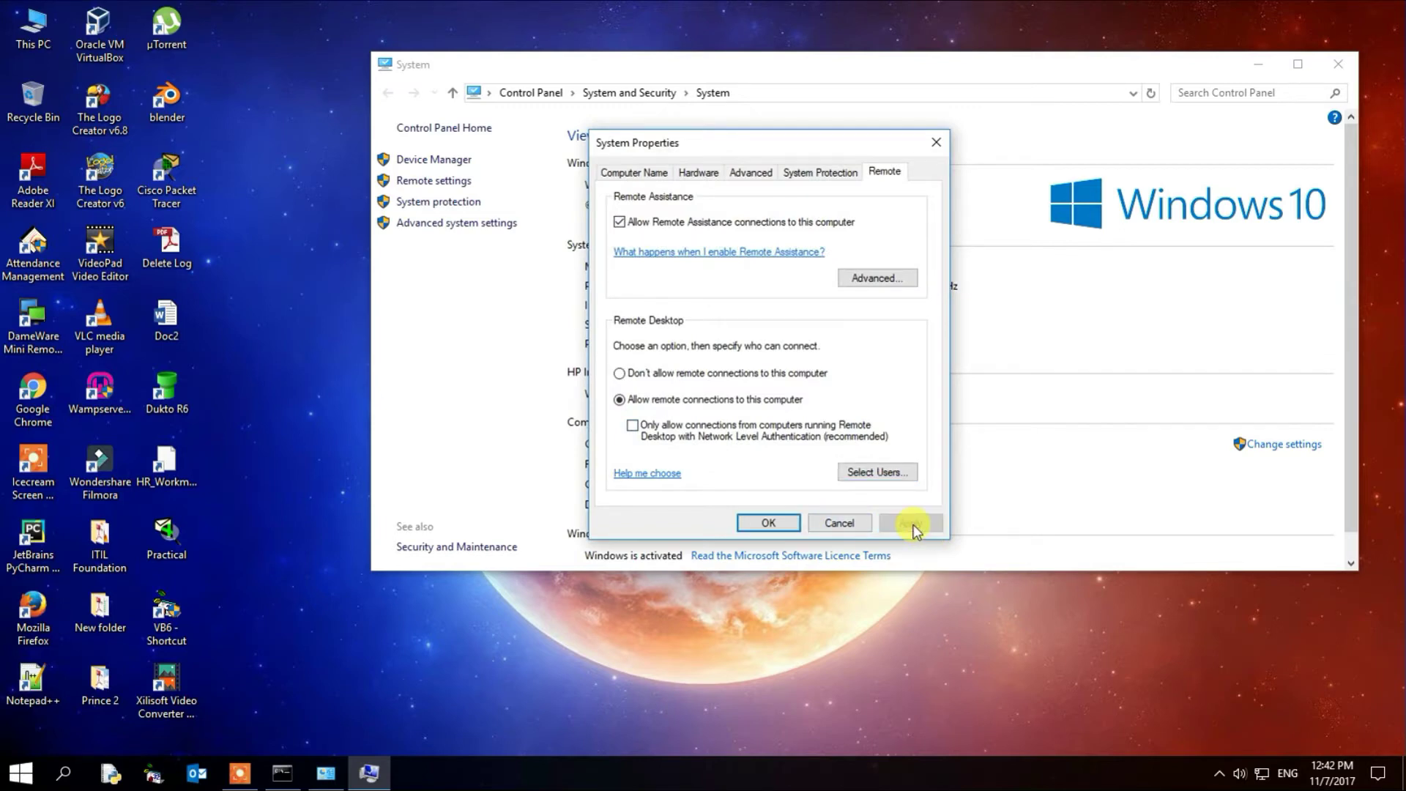
left_click(768, 523)
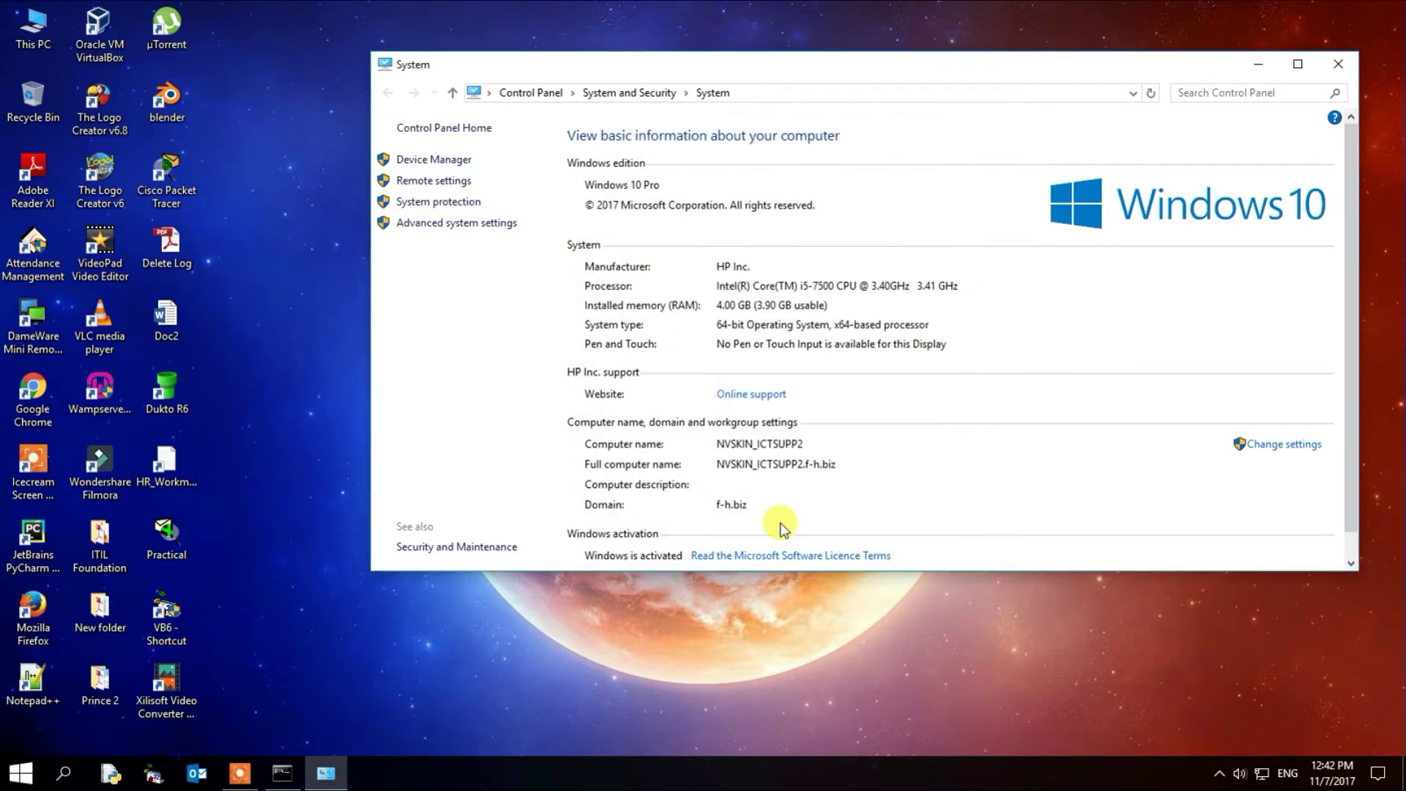
Close the System window and refresh the desktop
left_click(1334, 61)
right_click(484, 242)
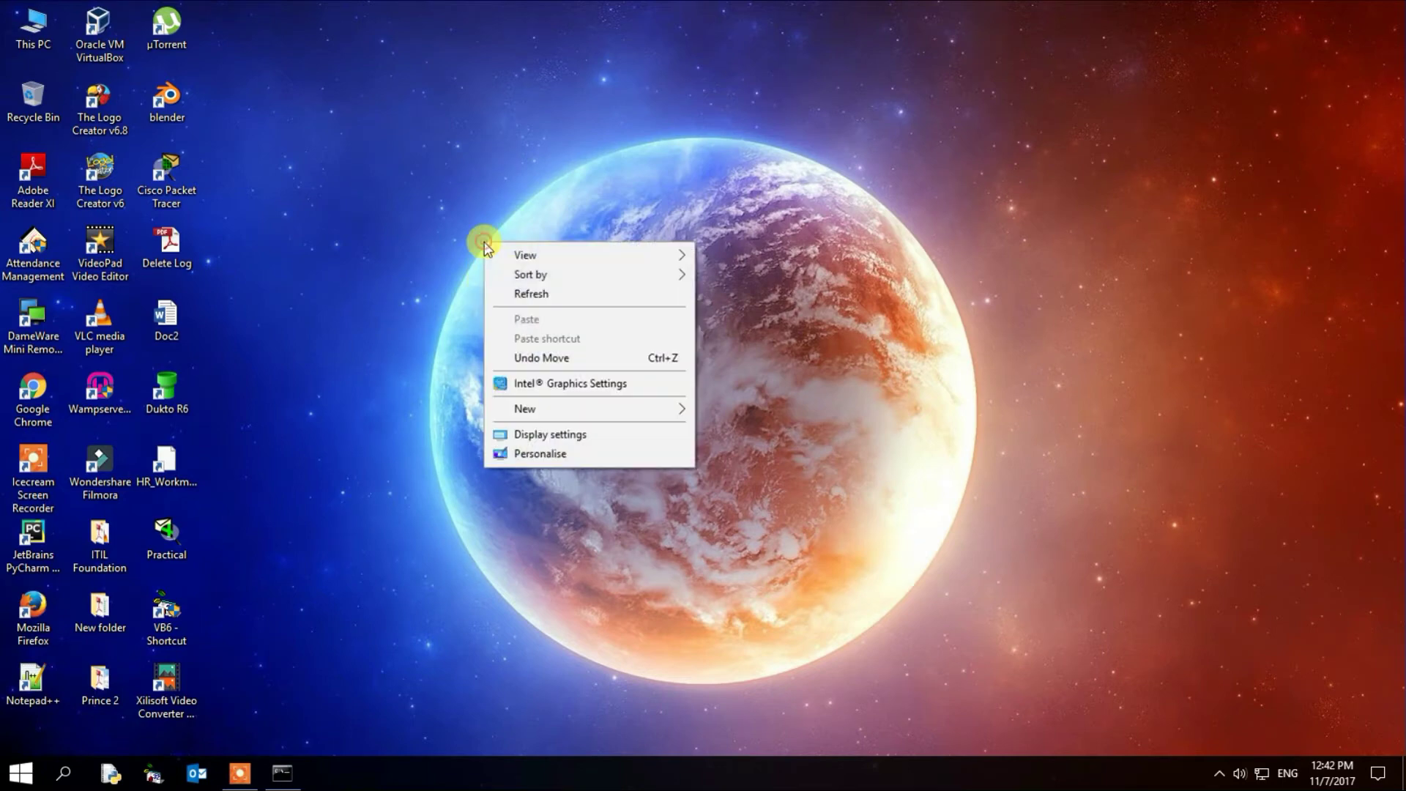
left_click(524, 300)
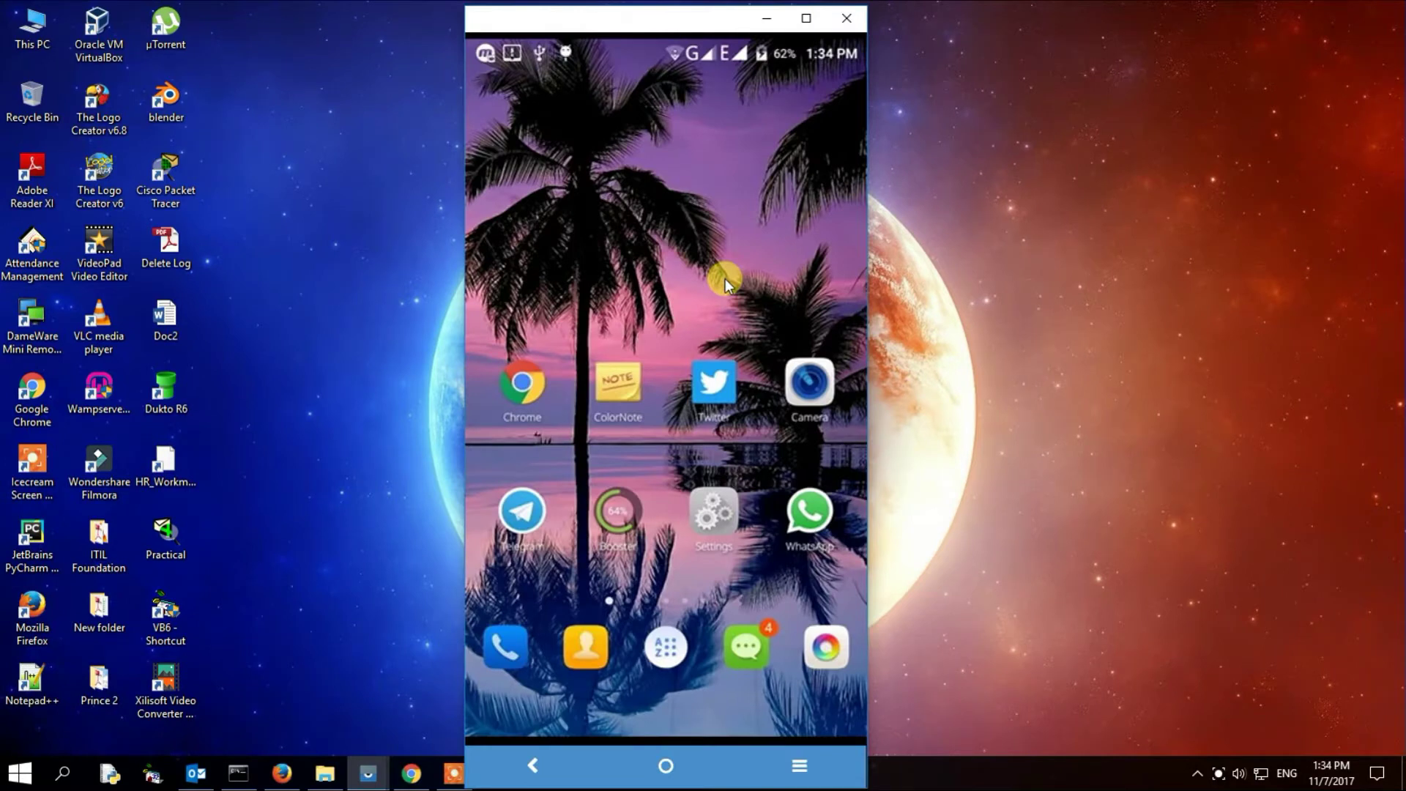
Launch RD Client on the phone, showing saved desktops 192.168.42.114 and 212.22.176.144
left_click(666, 650)
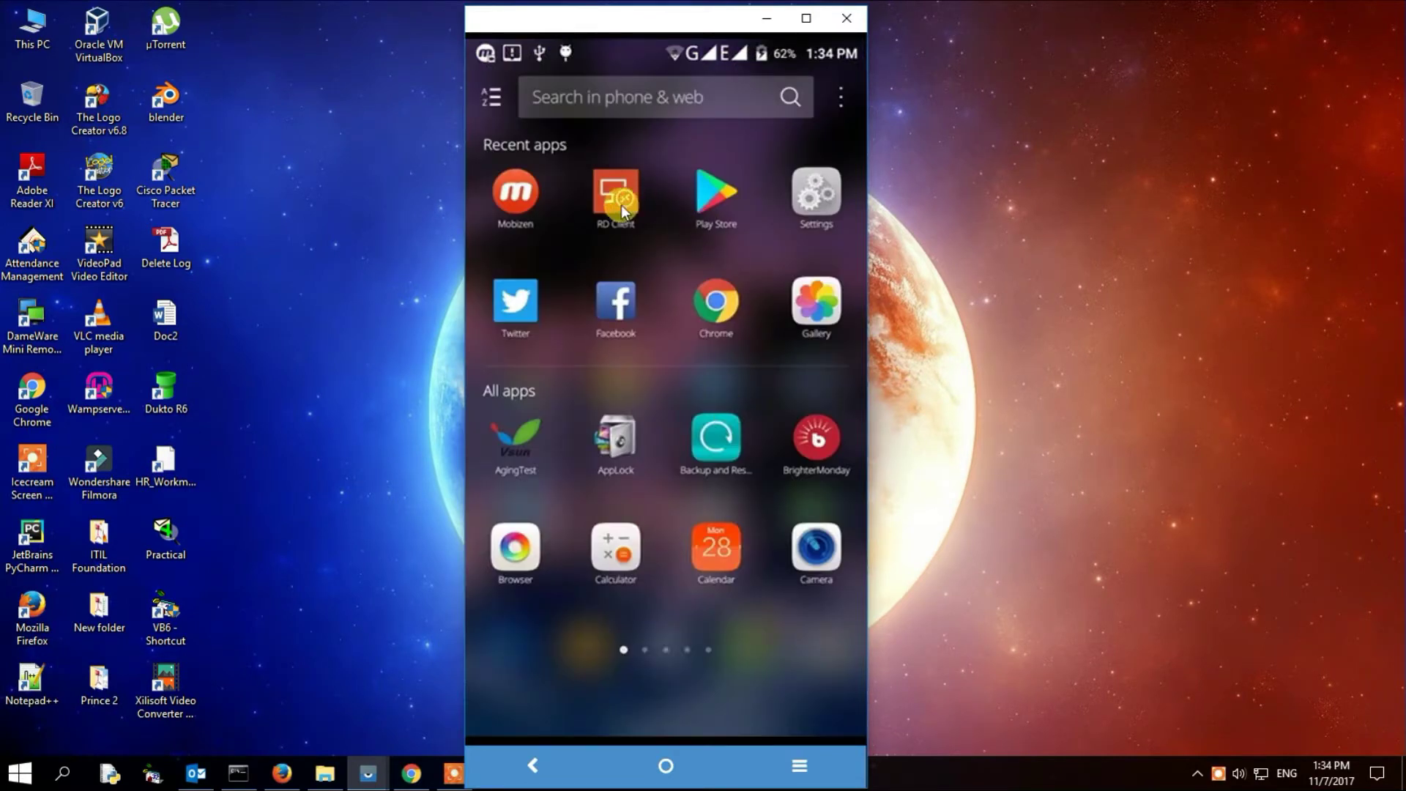
left_click(621, 204)
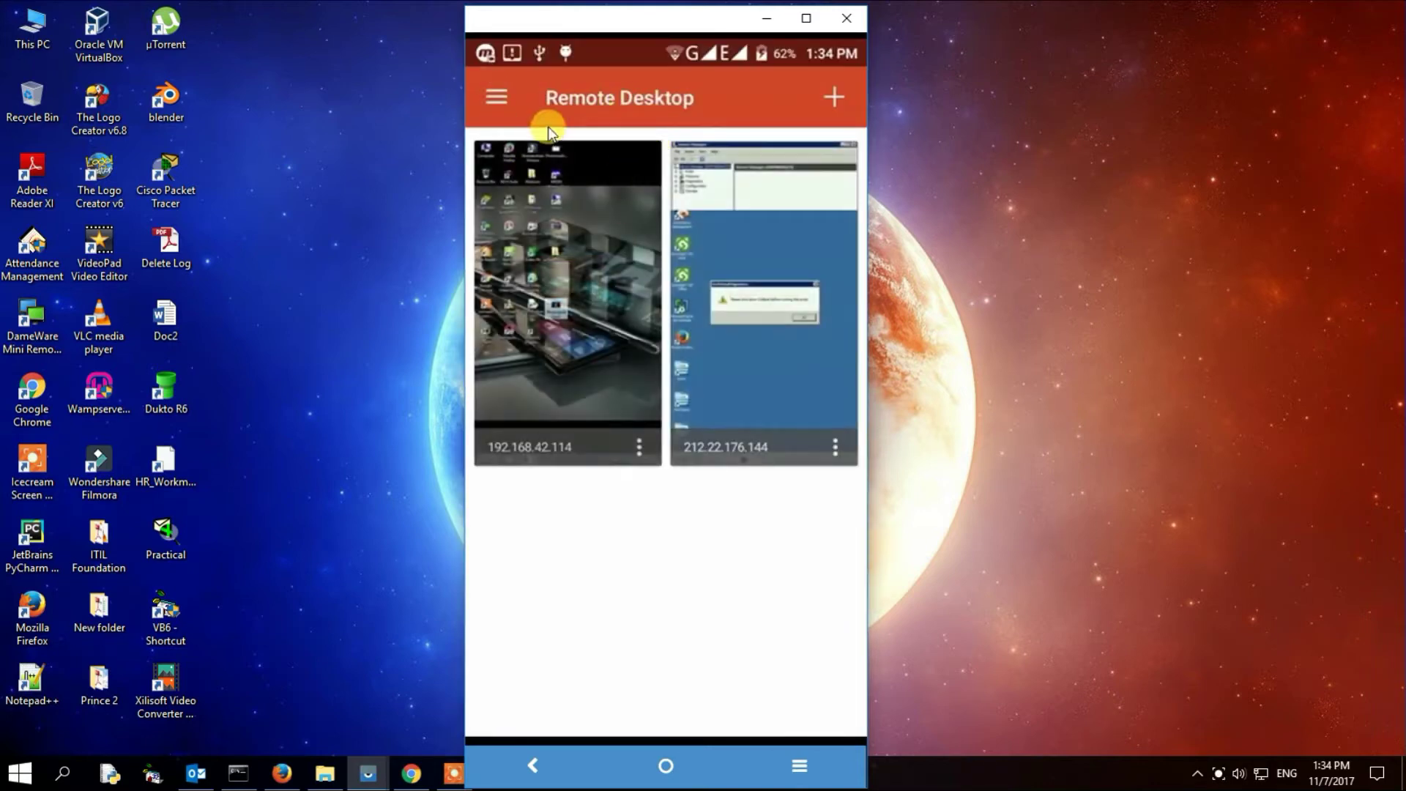
left_click(512, 763)
left_click(549, 760)
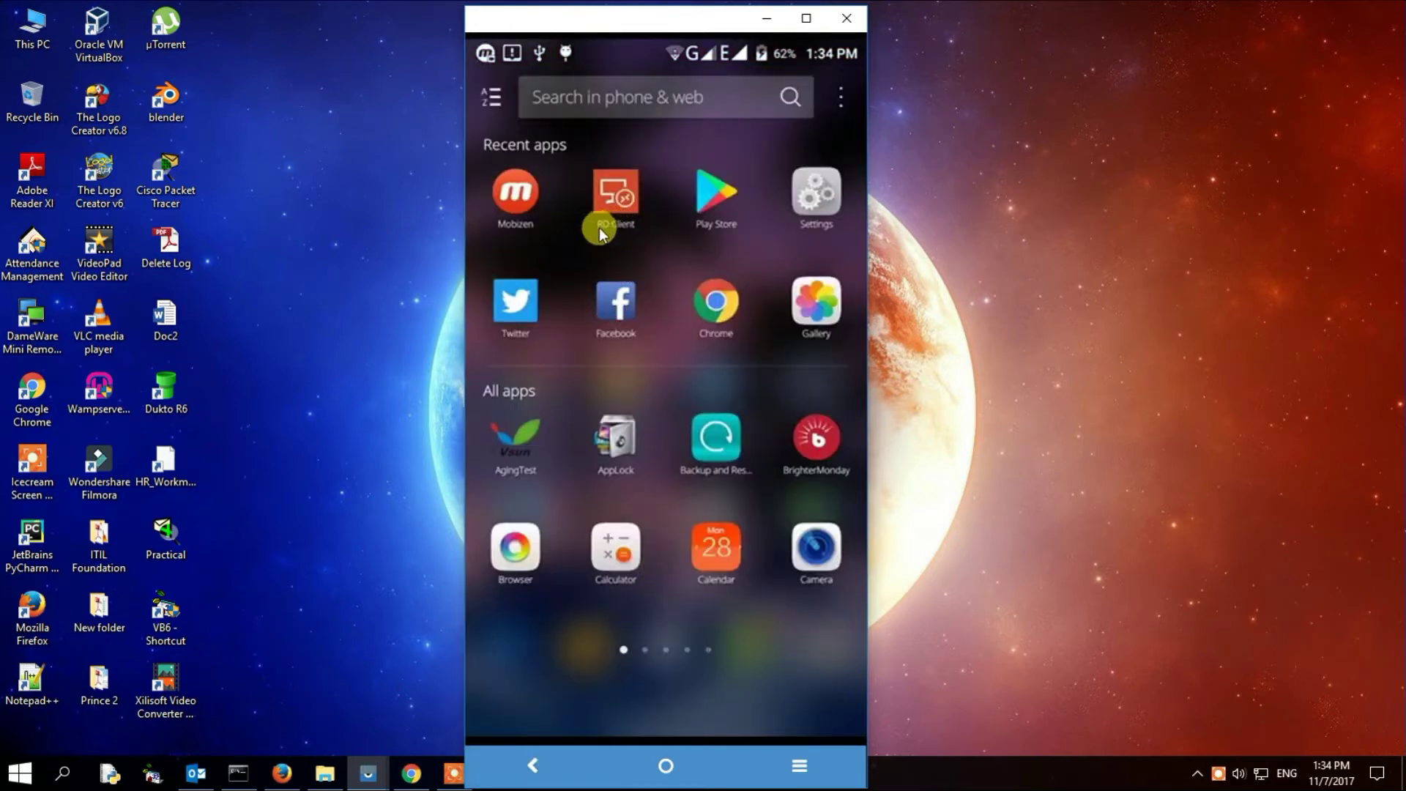
left_click(622, 197)
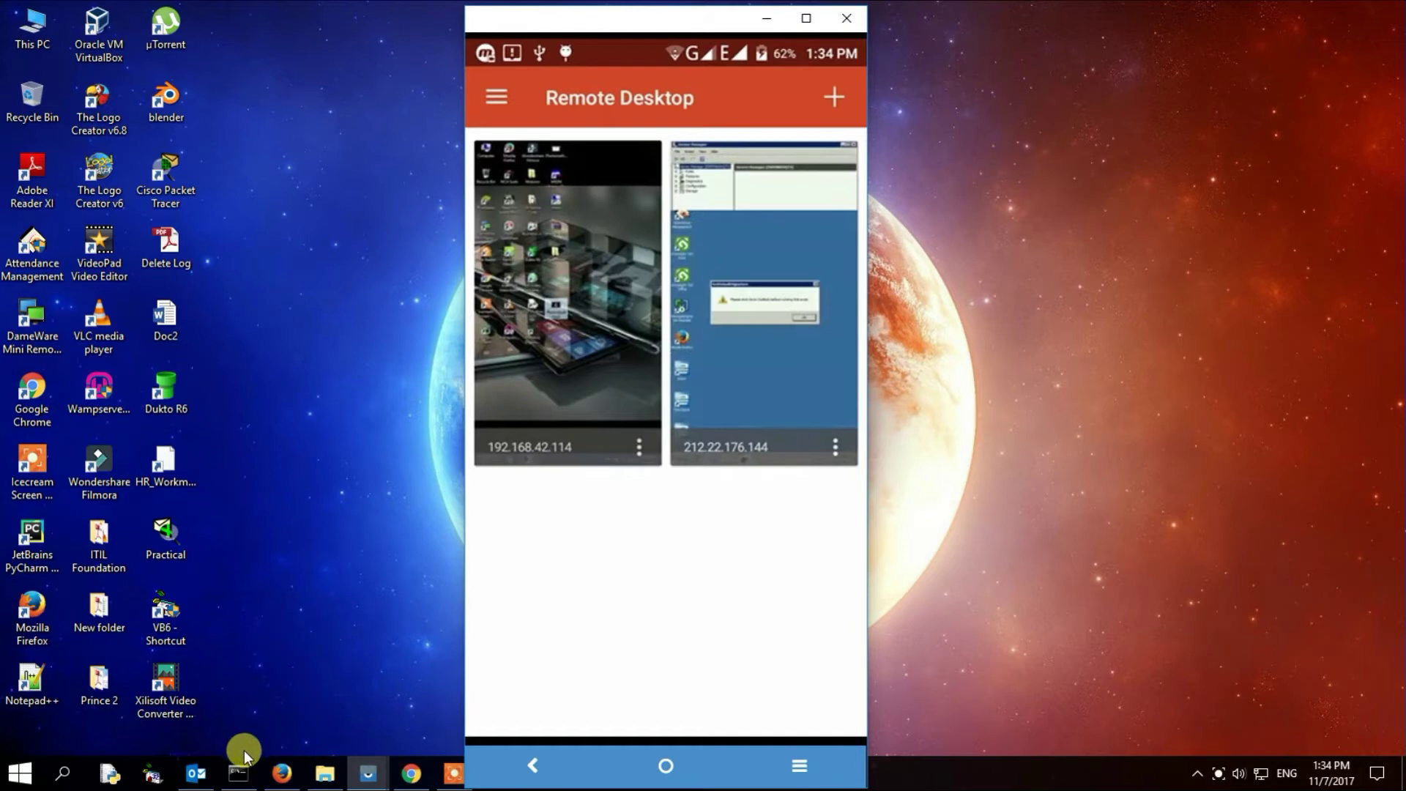
mouse_move(249, 769)
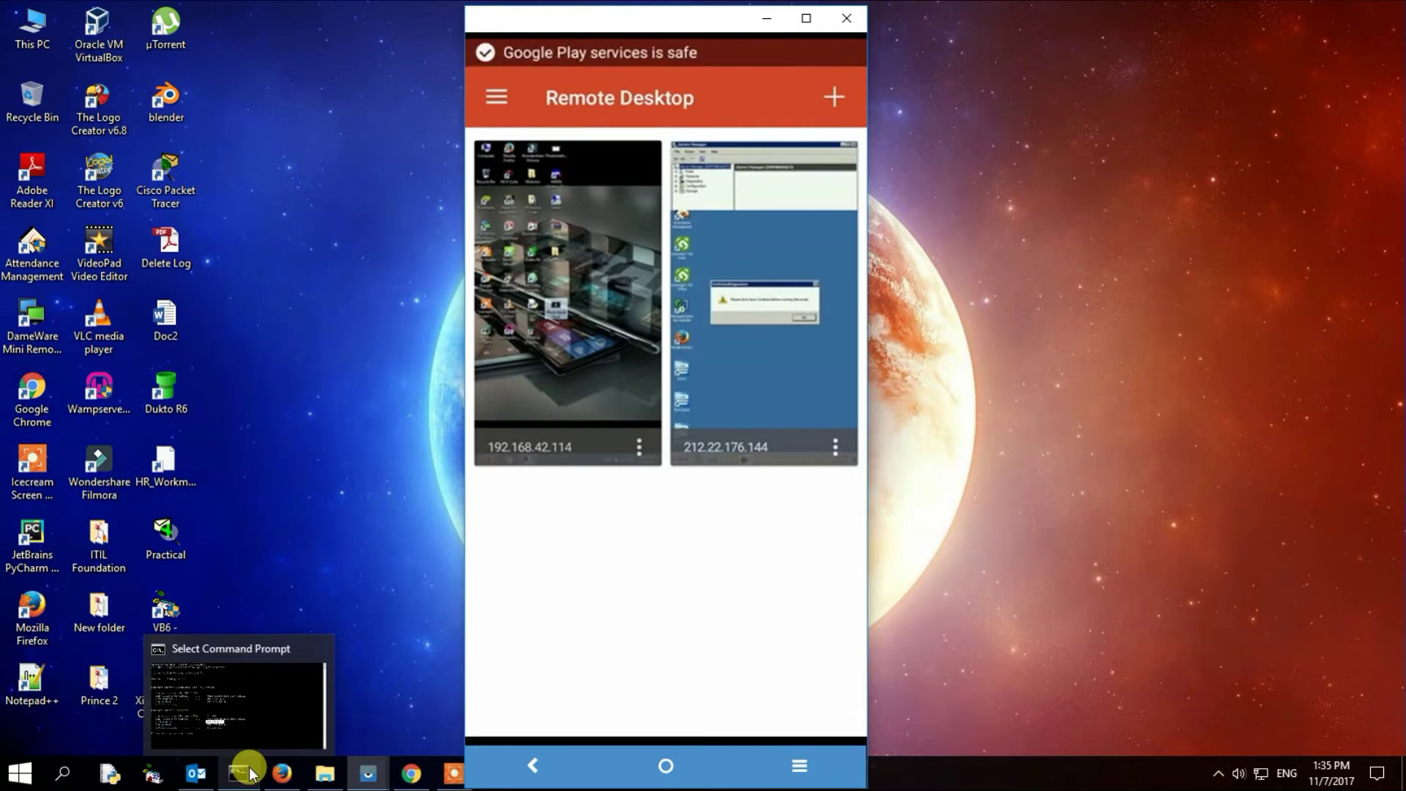
Restore Command Prompt from the taskbar, showing ipconfig with 172.21.6.79 still highlighted
left_click(248, 773)
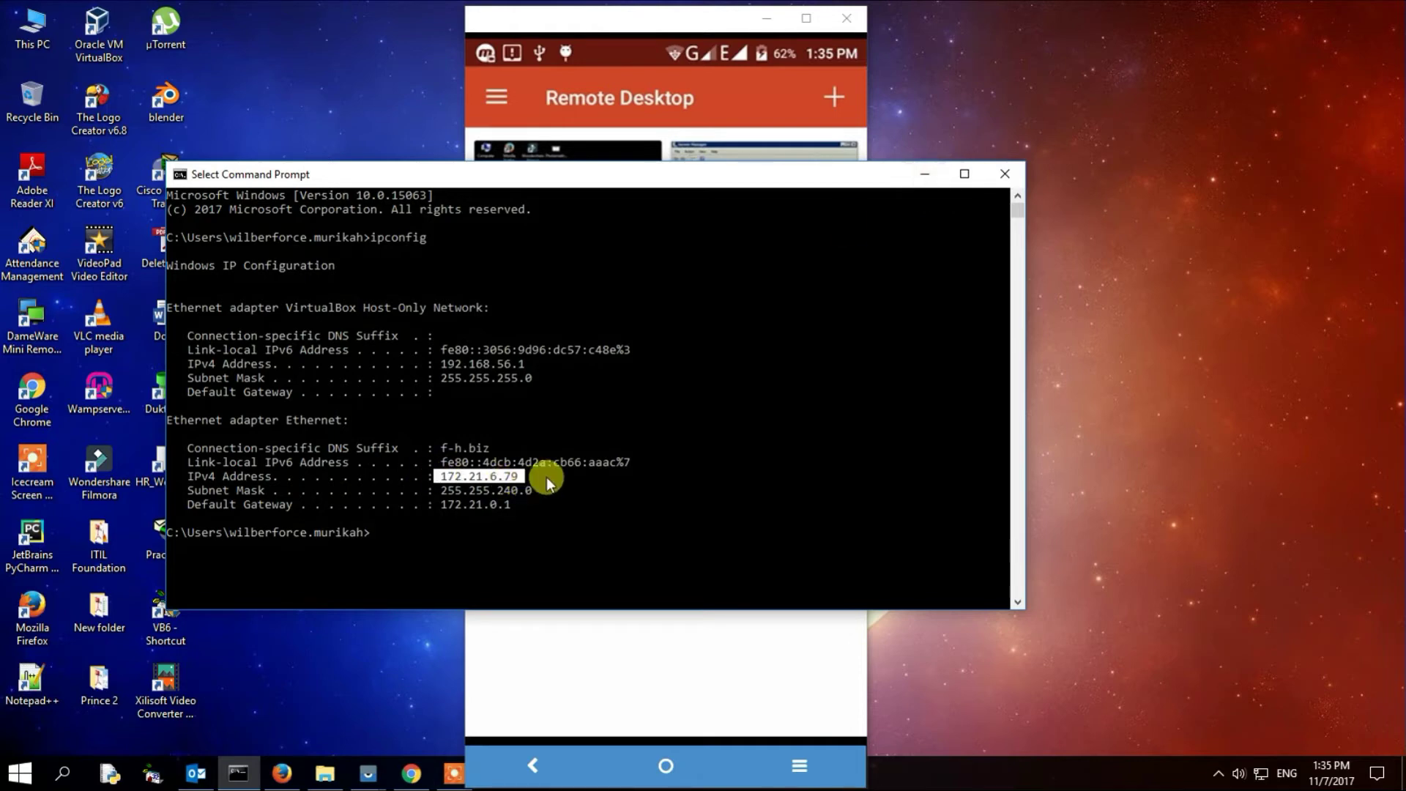
Minimise Command Prompt and choose to add a new Desktop in RD Client
left_click(923, 176)
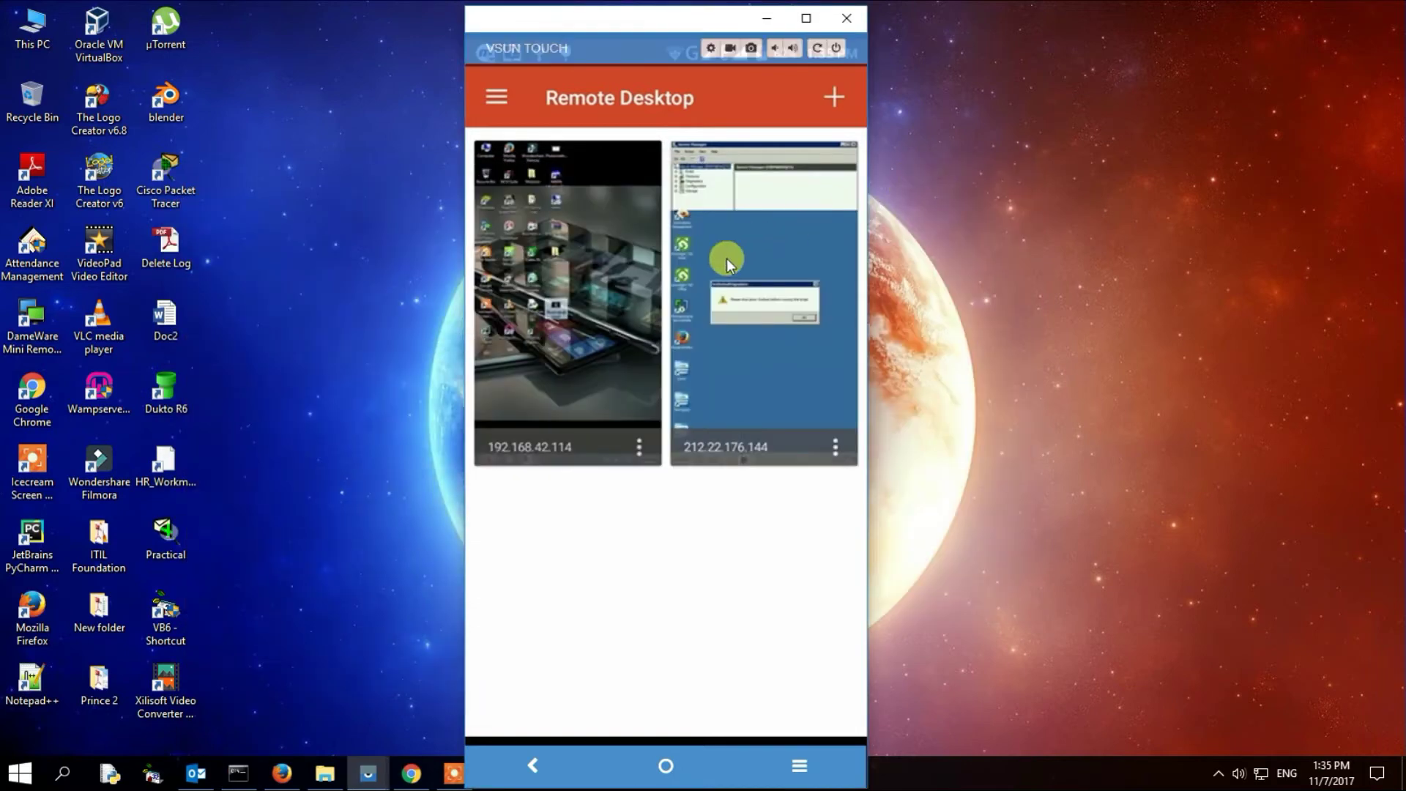
left_click(835, 103)
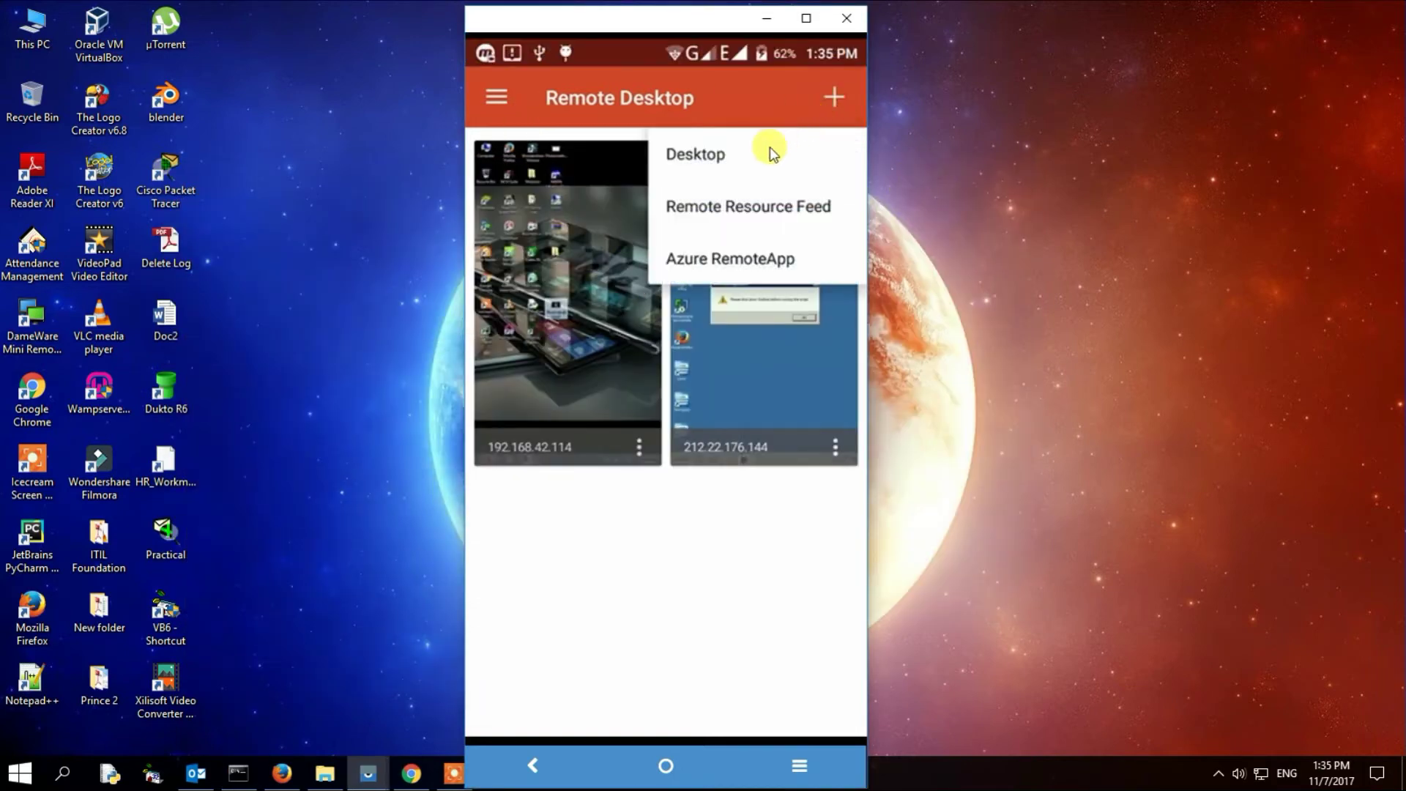
left_click(701, 157)
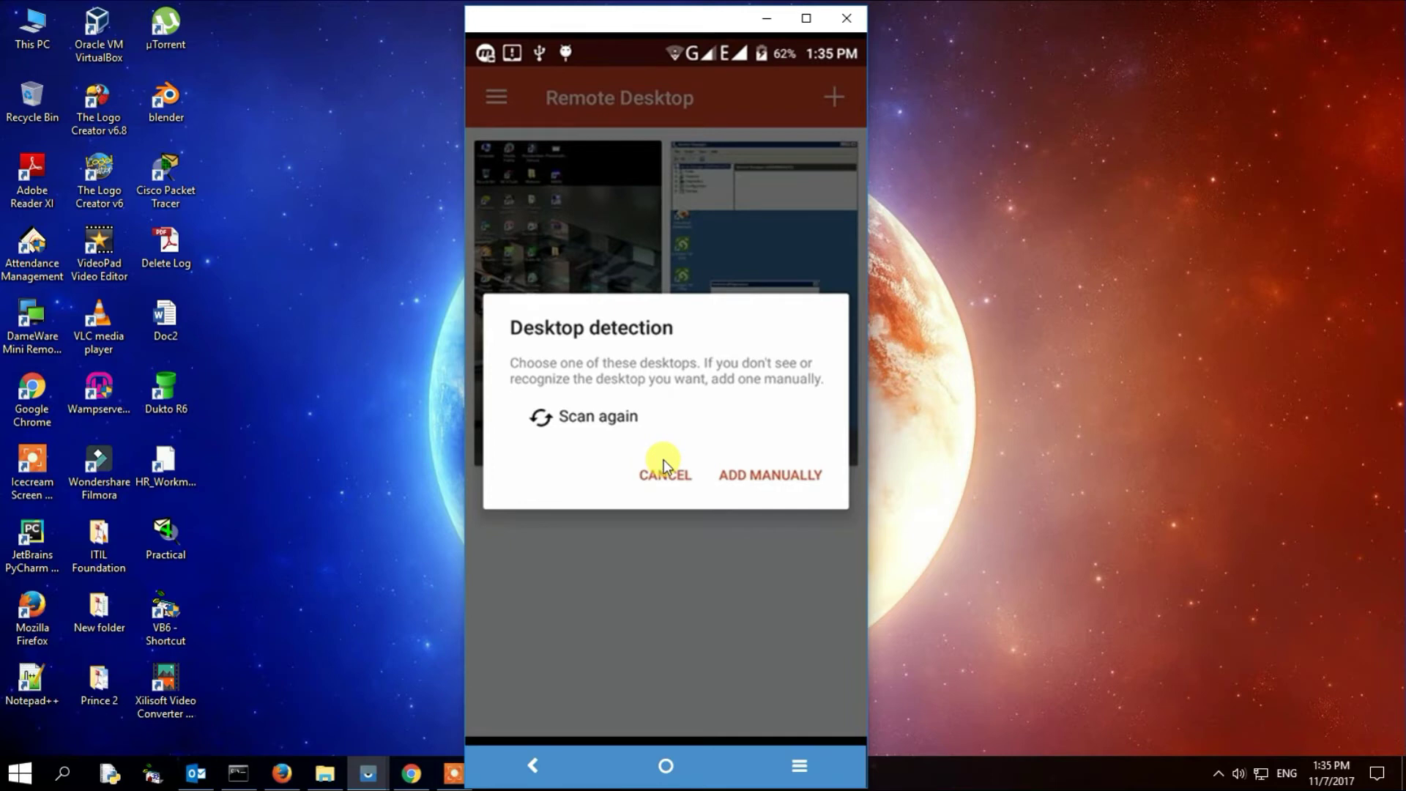
Manually add PC 172.21.6.79 with the stored domain user account and save it
left_click(755, 477)
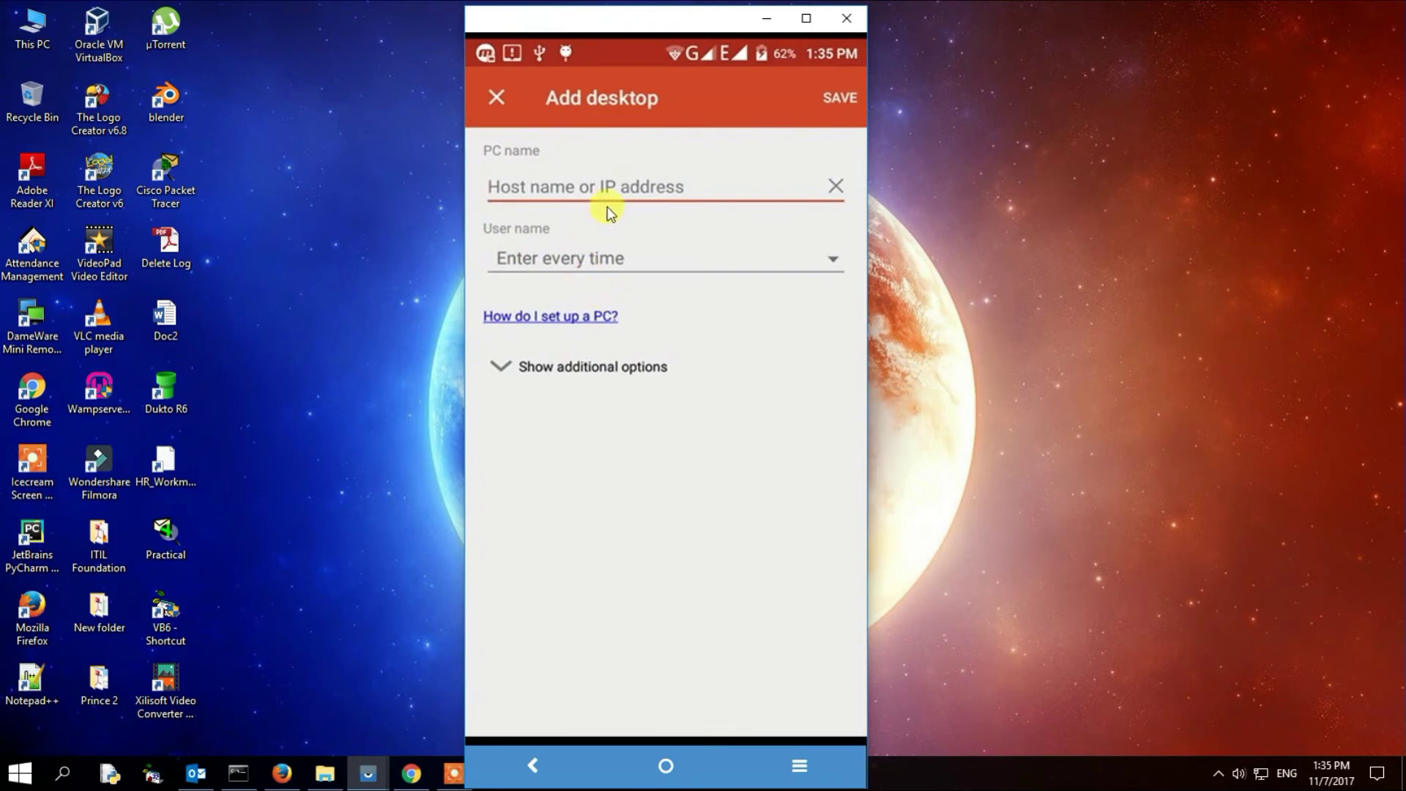
type("1")
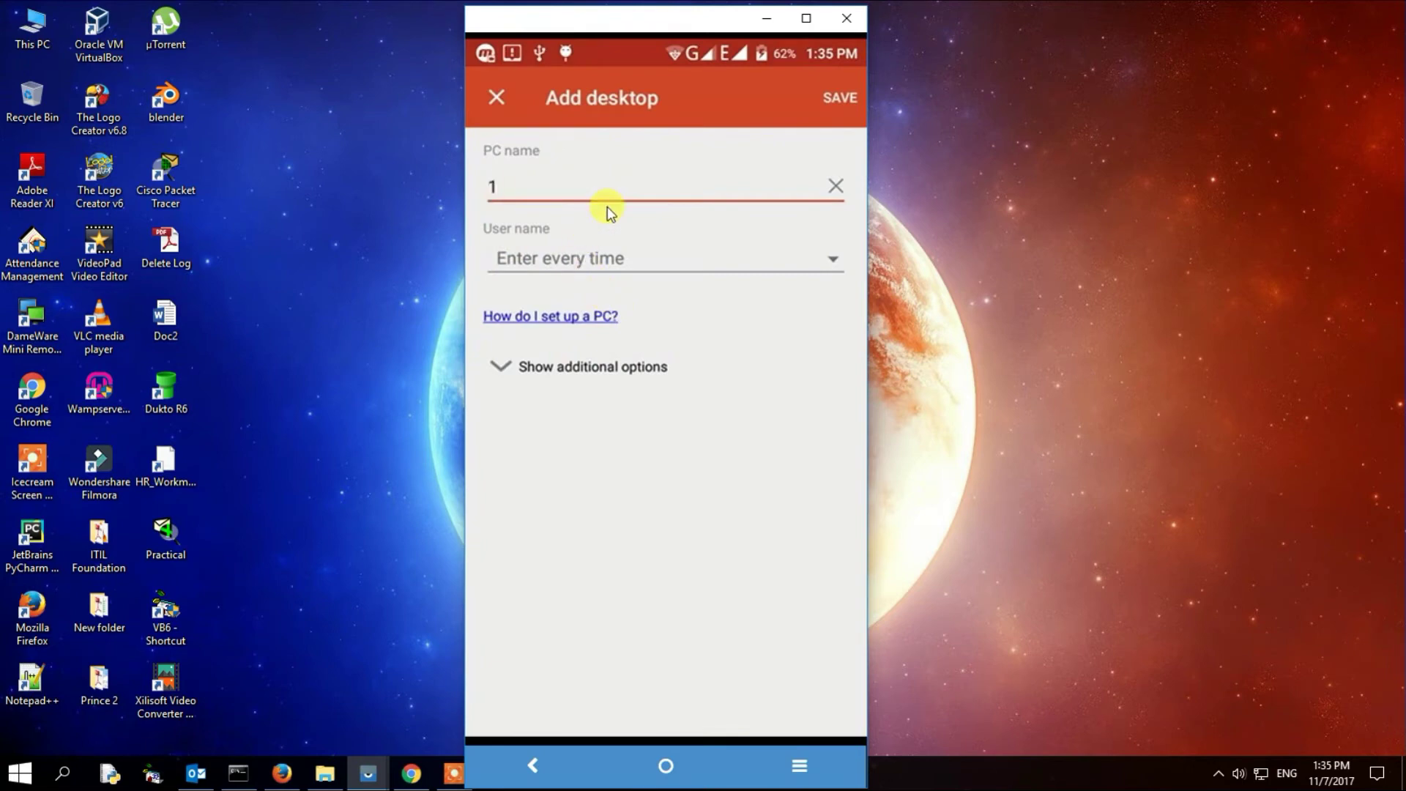
type("72.21")
mouse_move(238, 769)
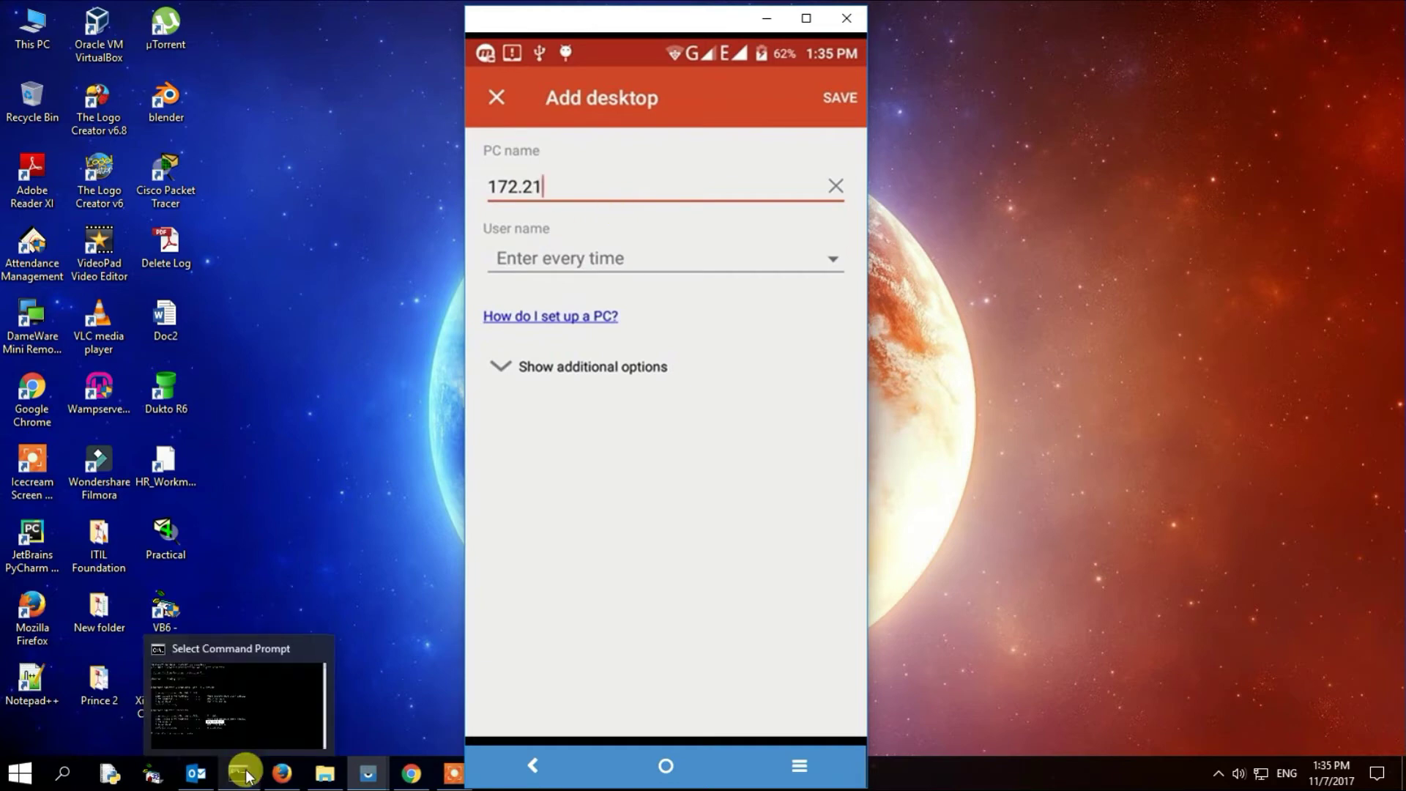
mouse_move(260, 684)
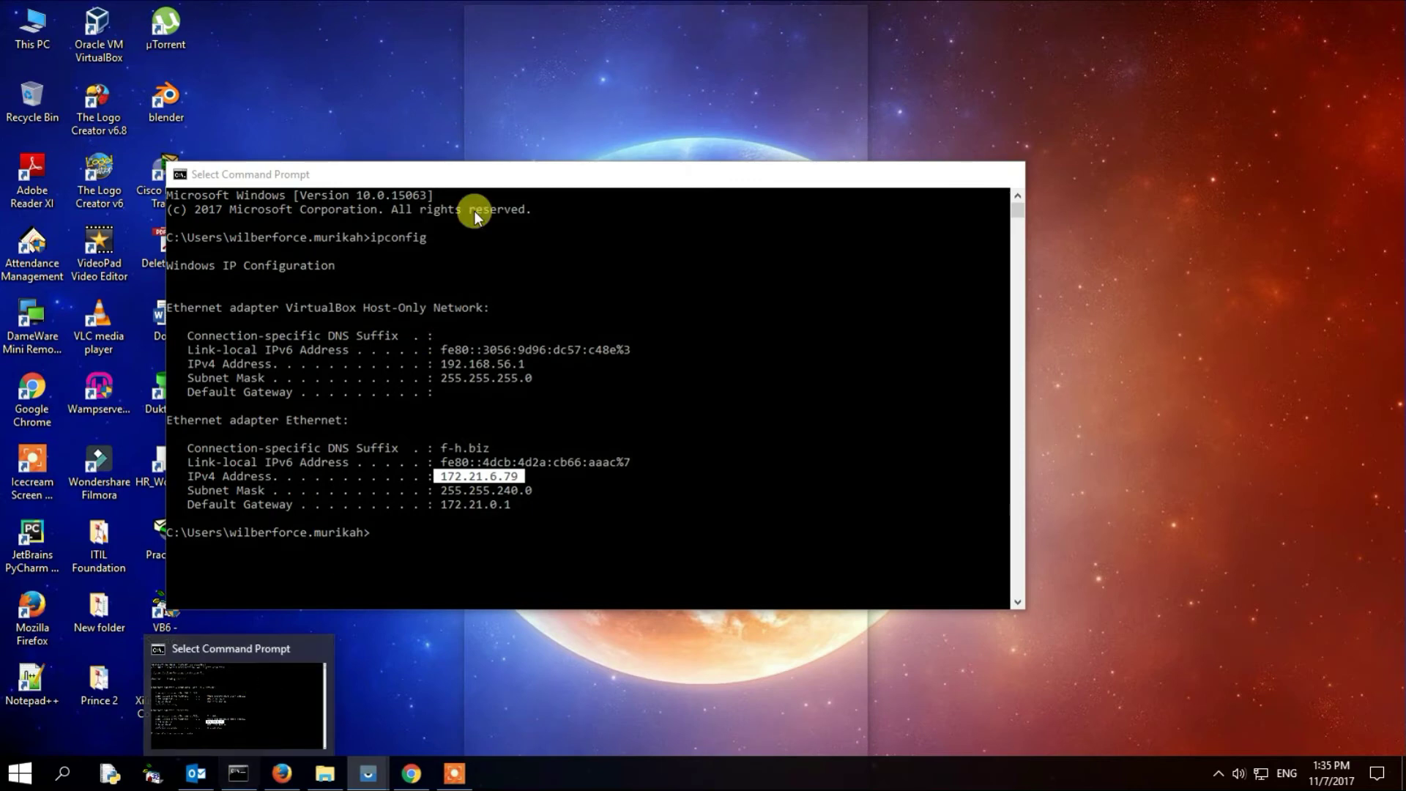
type(".6.79")
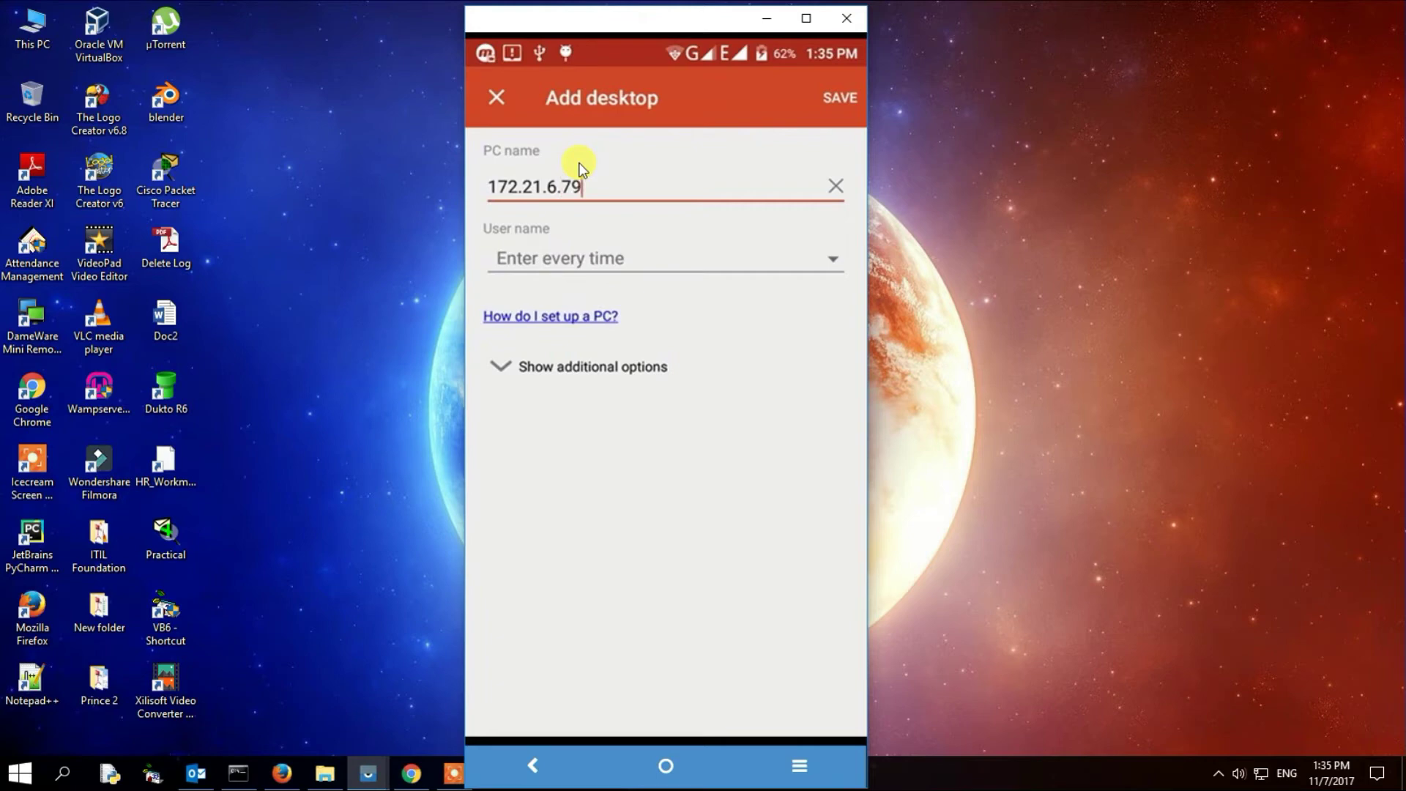
left_click(619, 265)
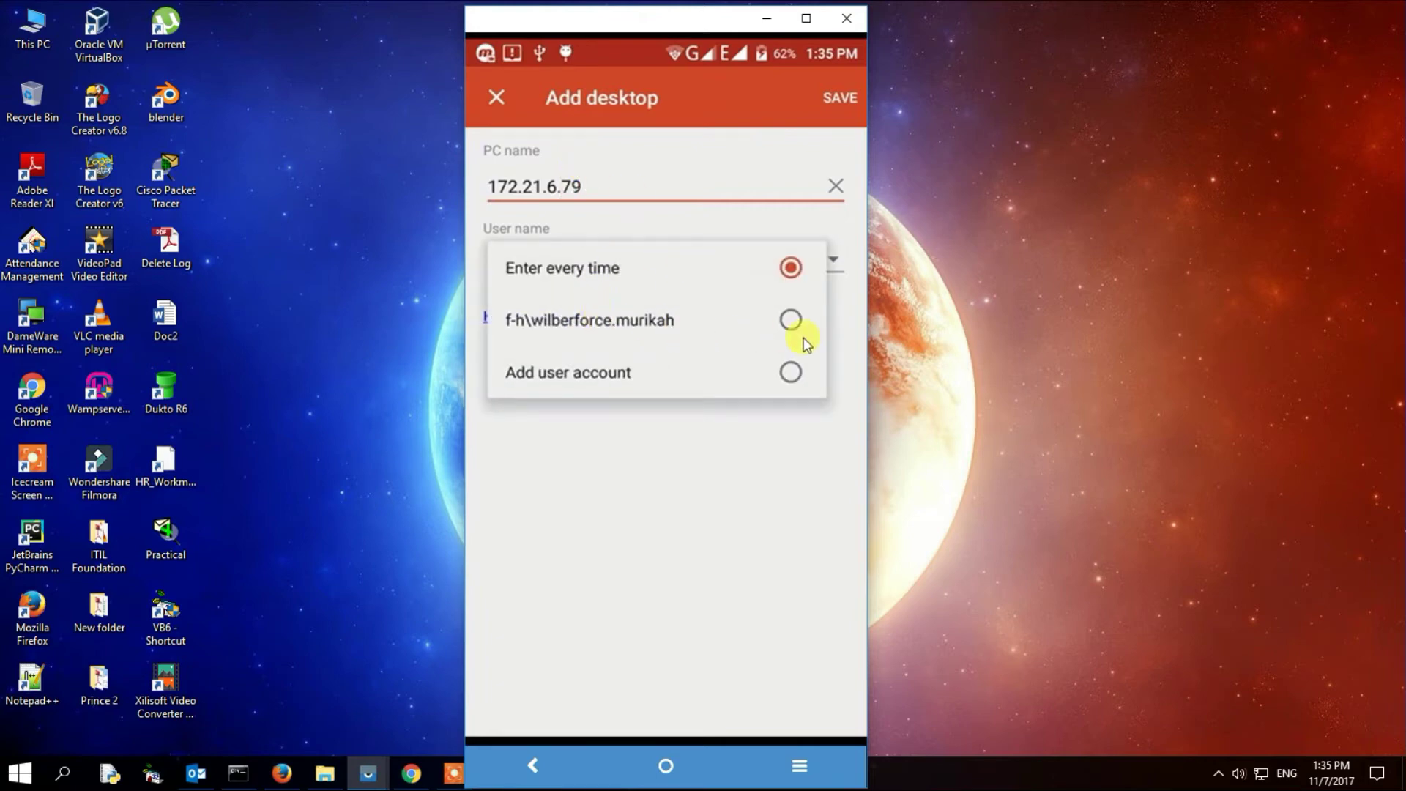
left_click(786, 322)
left_click(655, 322)
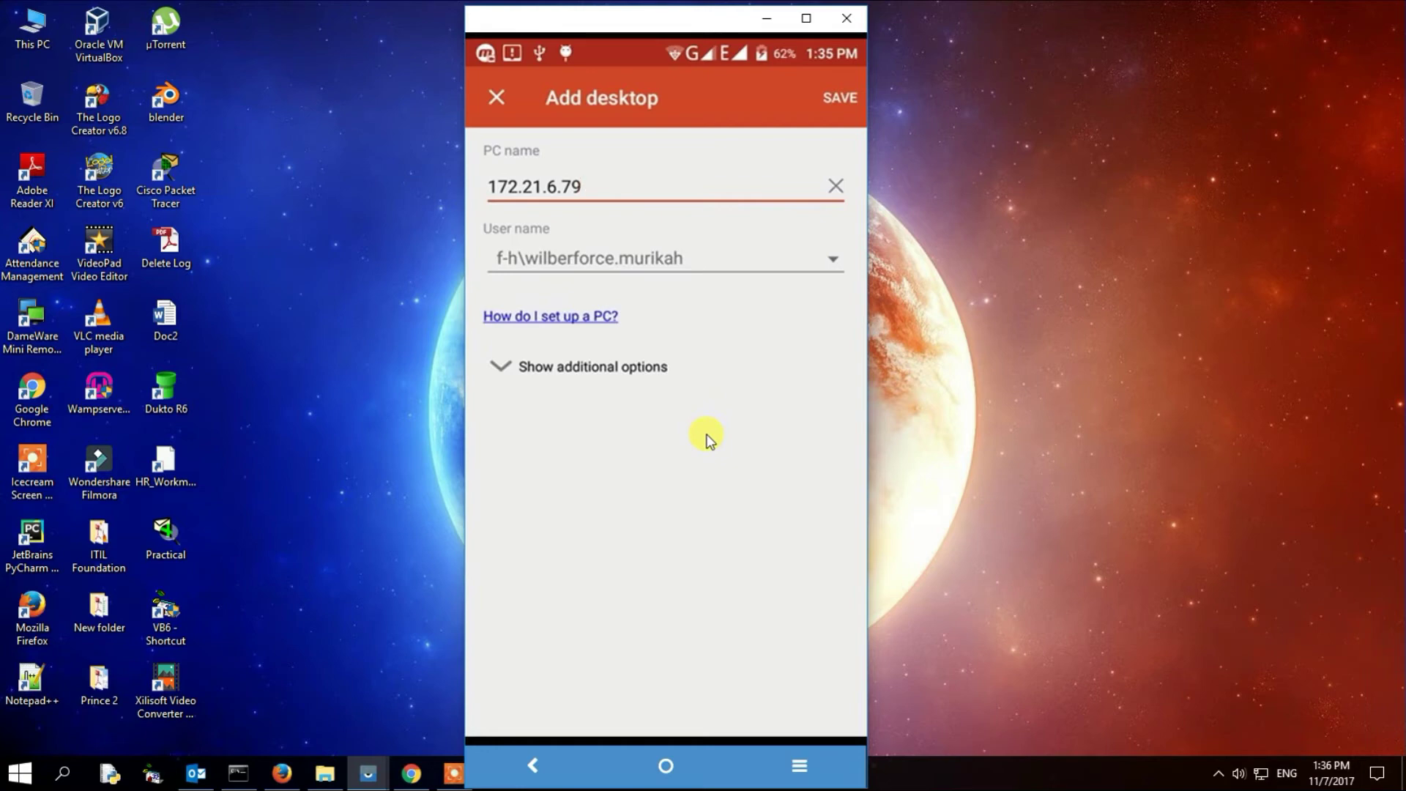
left_click(839, 100)
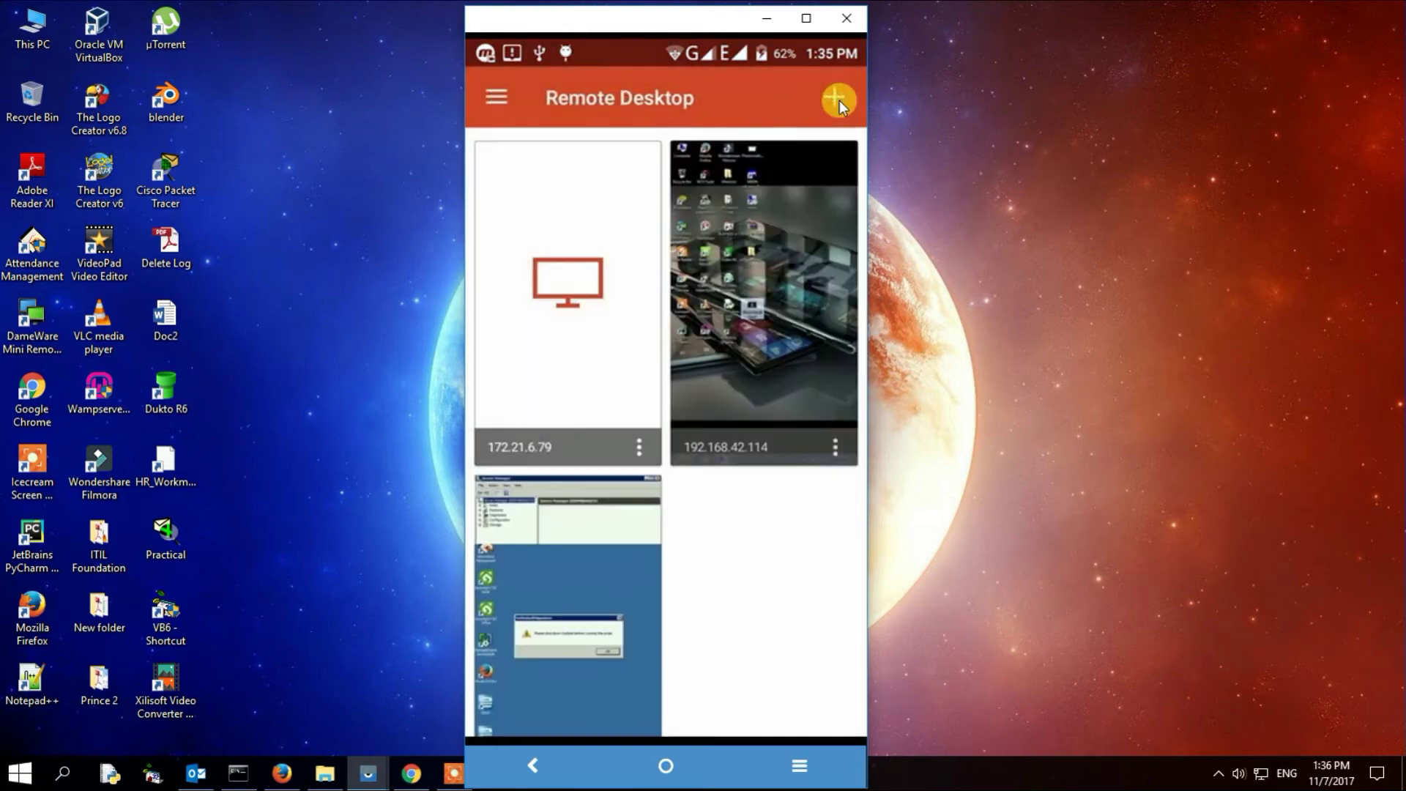
Connect to 172.21.6.79, ticking never ask again for its unverified certificate
left_click(639, 448)
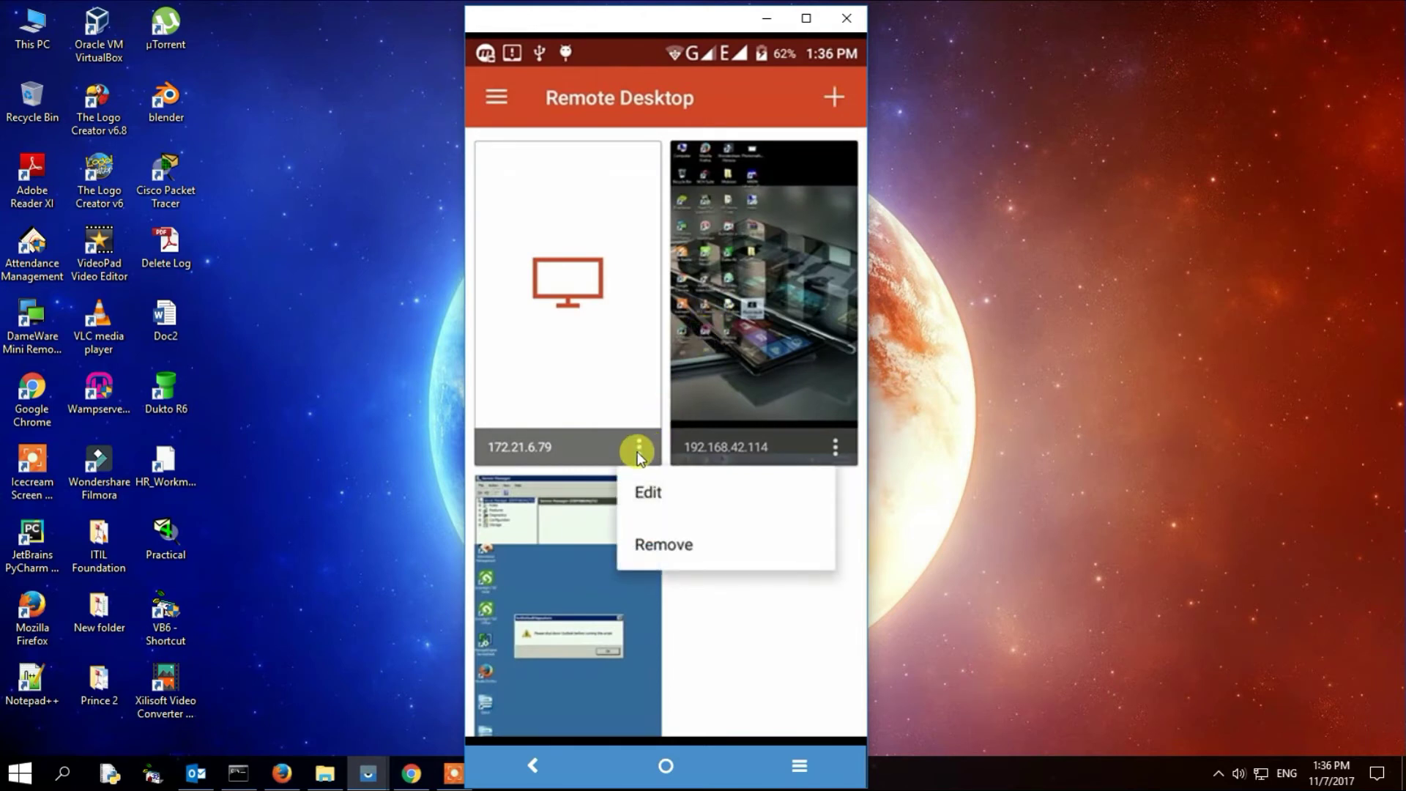
left_click(568, 283)
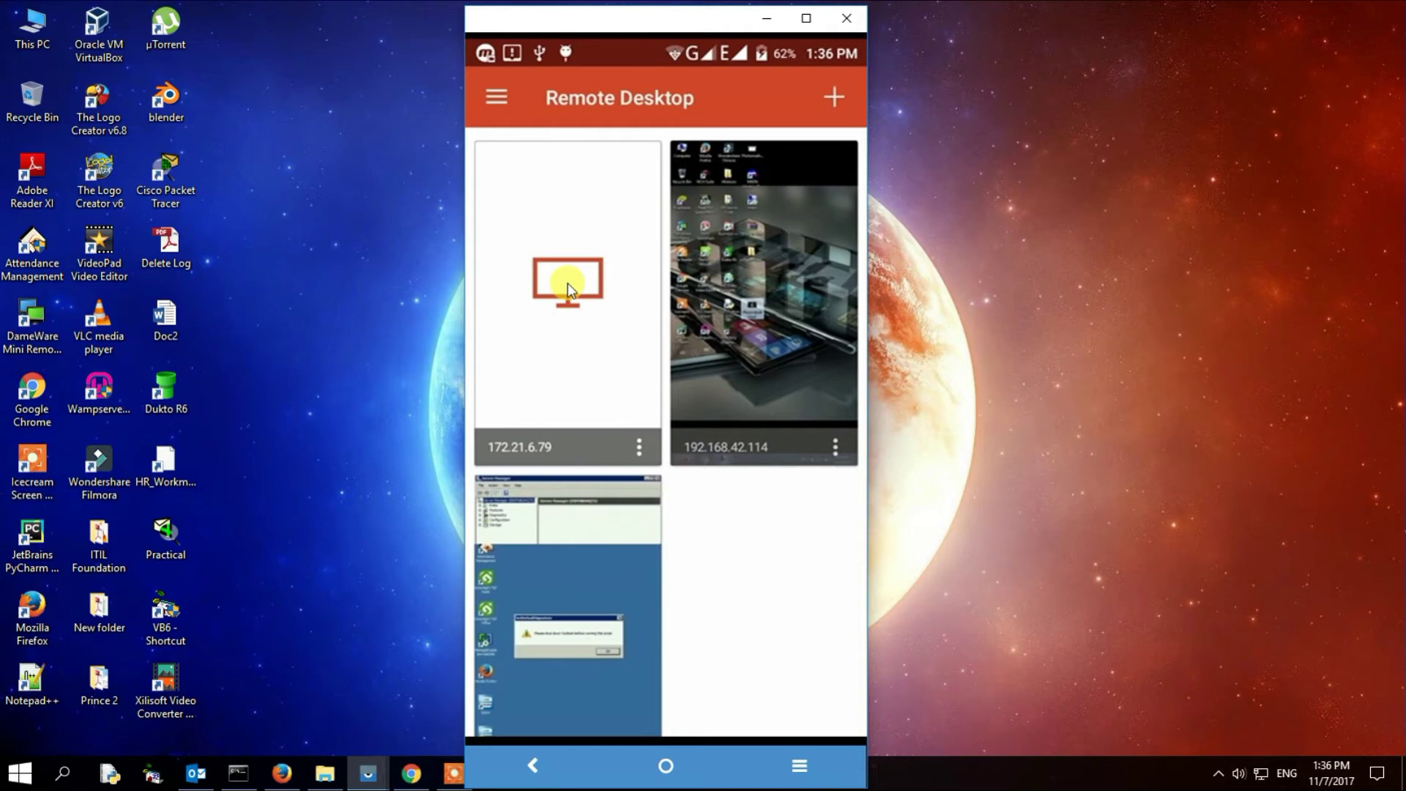
left_click(568, 282)
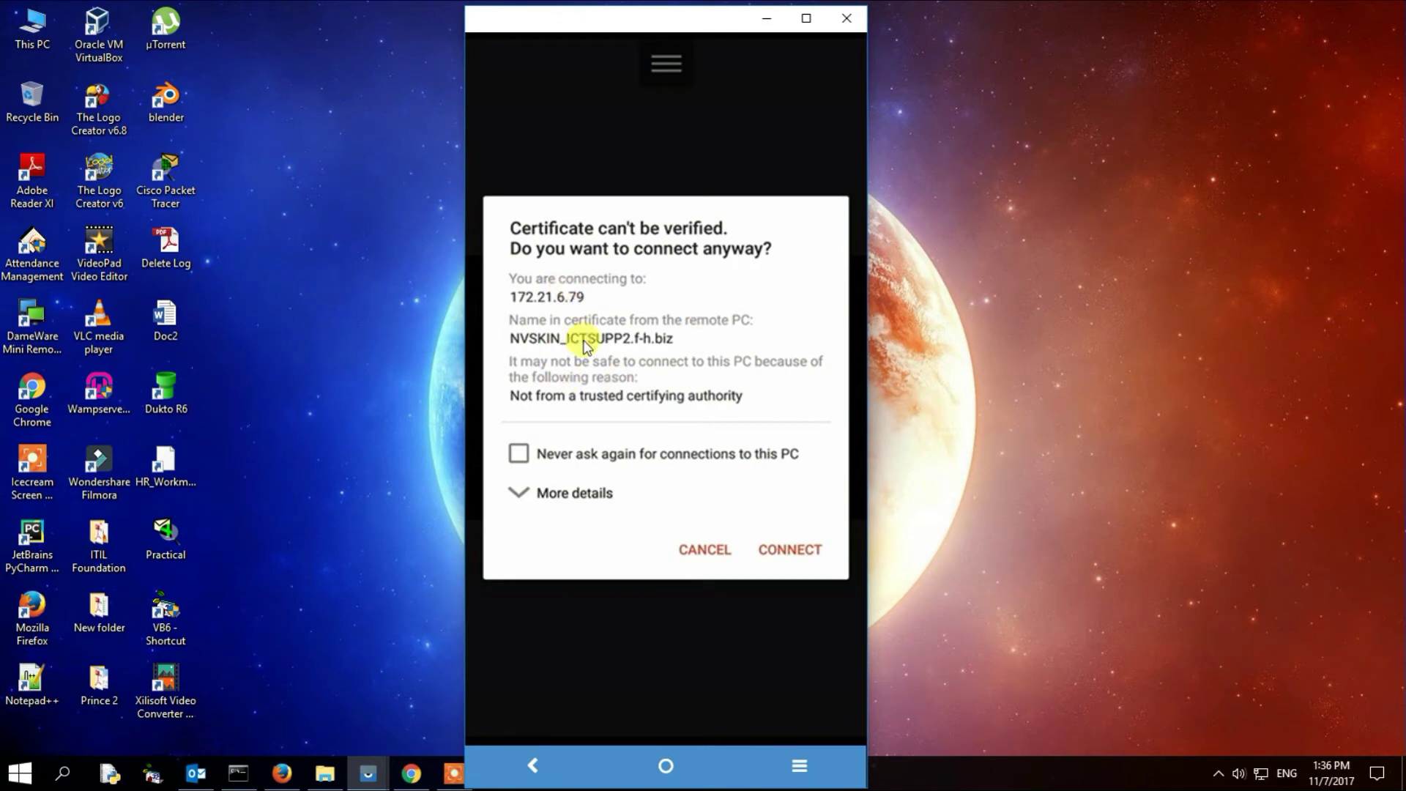
left_click(520, 457)
left_click(783, 546)
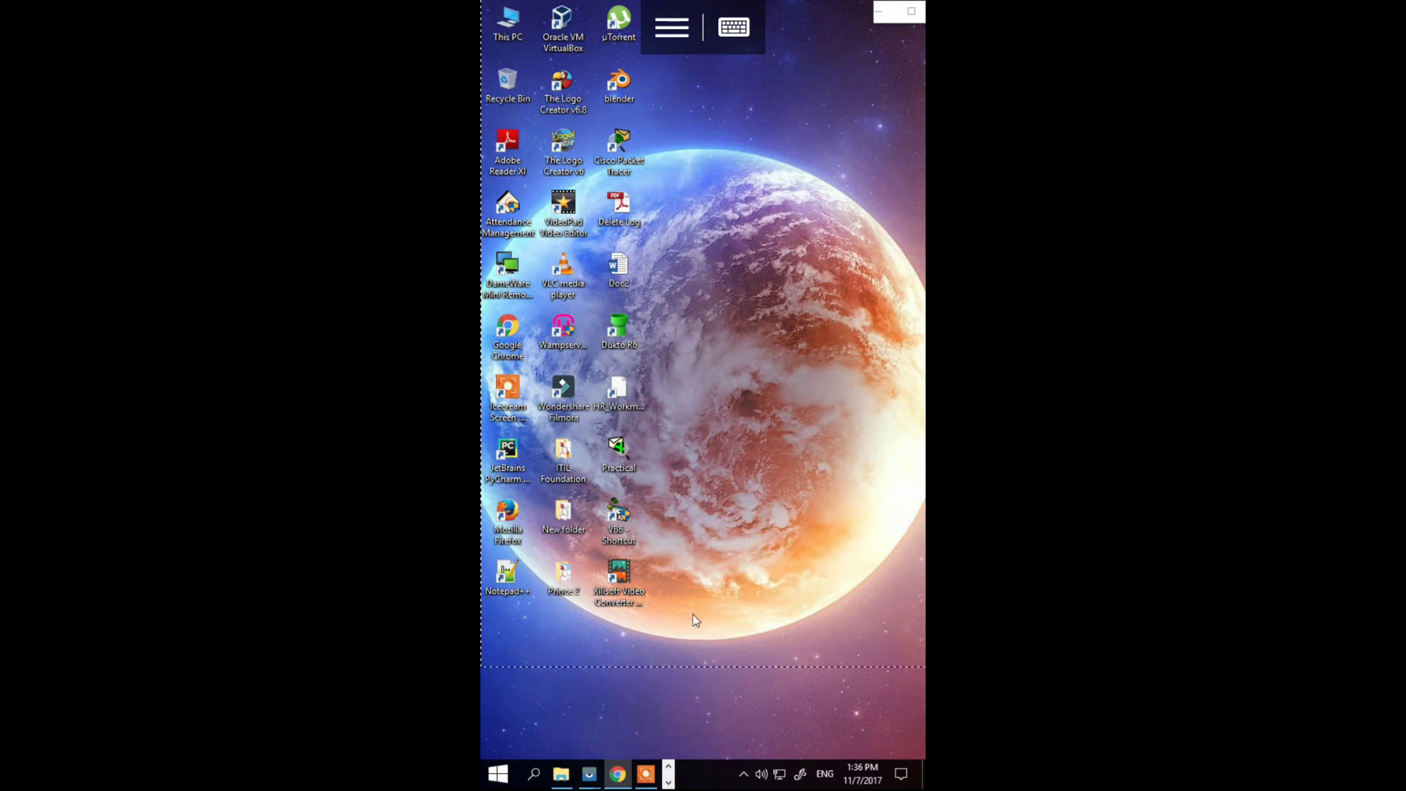
Show the Windows, Shift, Ctrl, Alt, Del key row without the phone keyboard
left_click(734, 27)
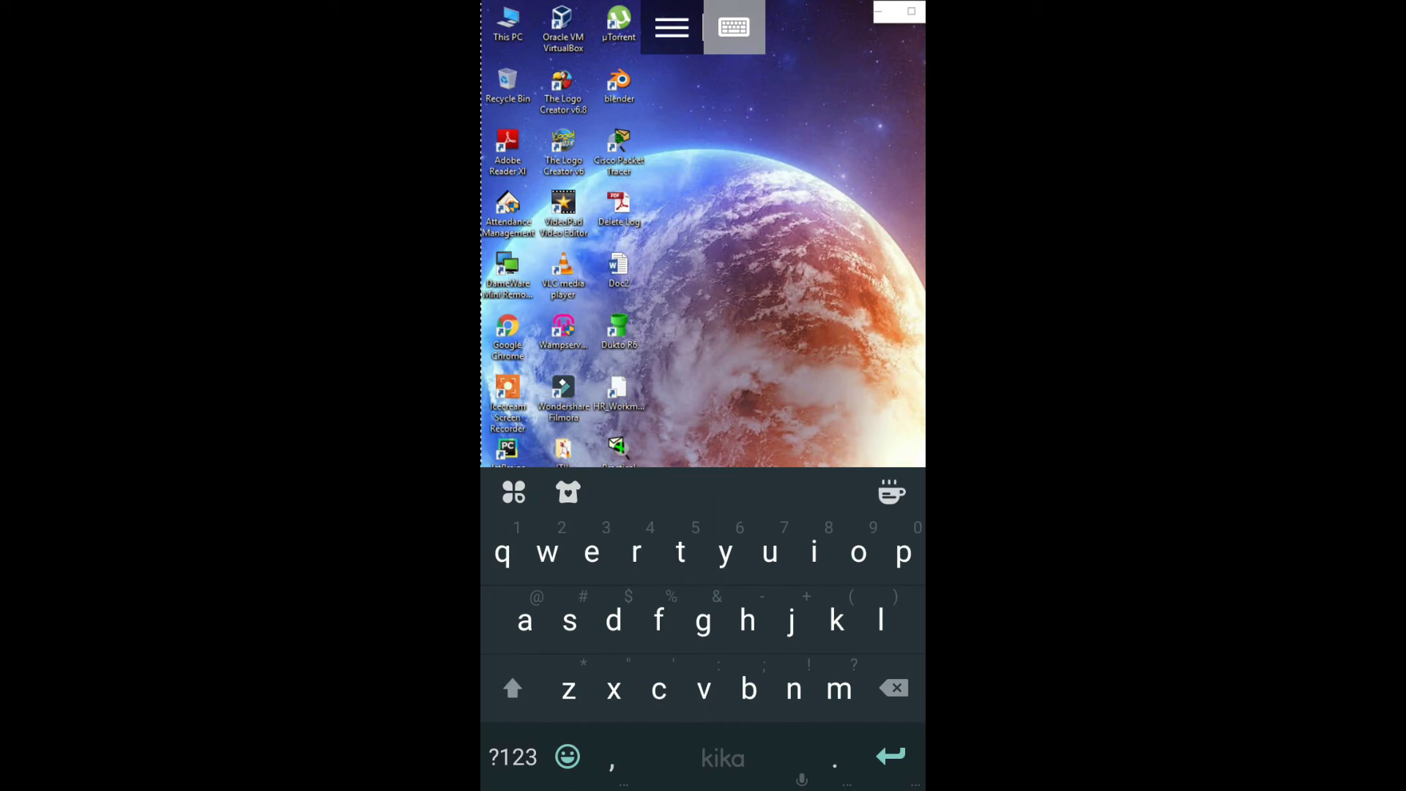
key("Escape")
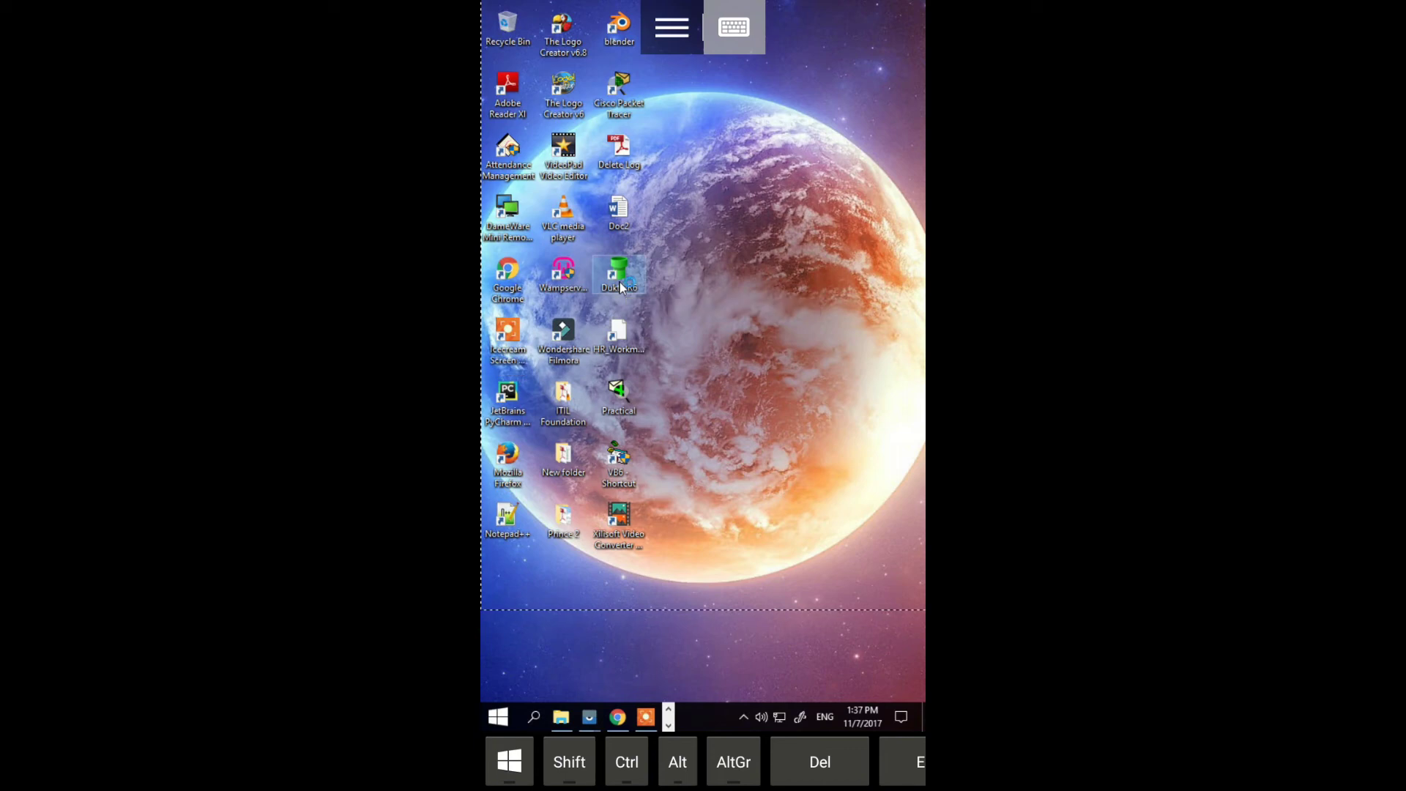
double_click(619, 283)
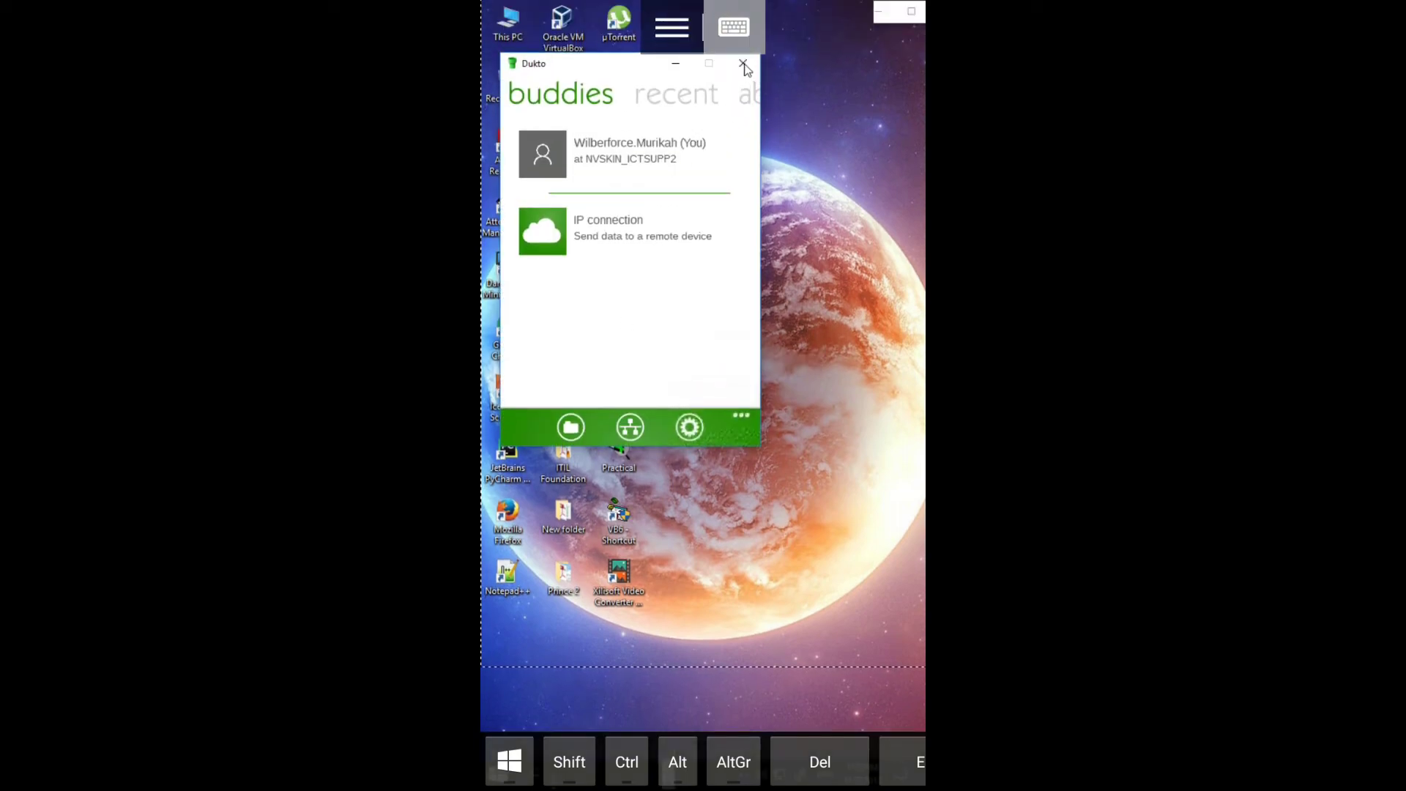
left_click(743, 64)
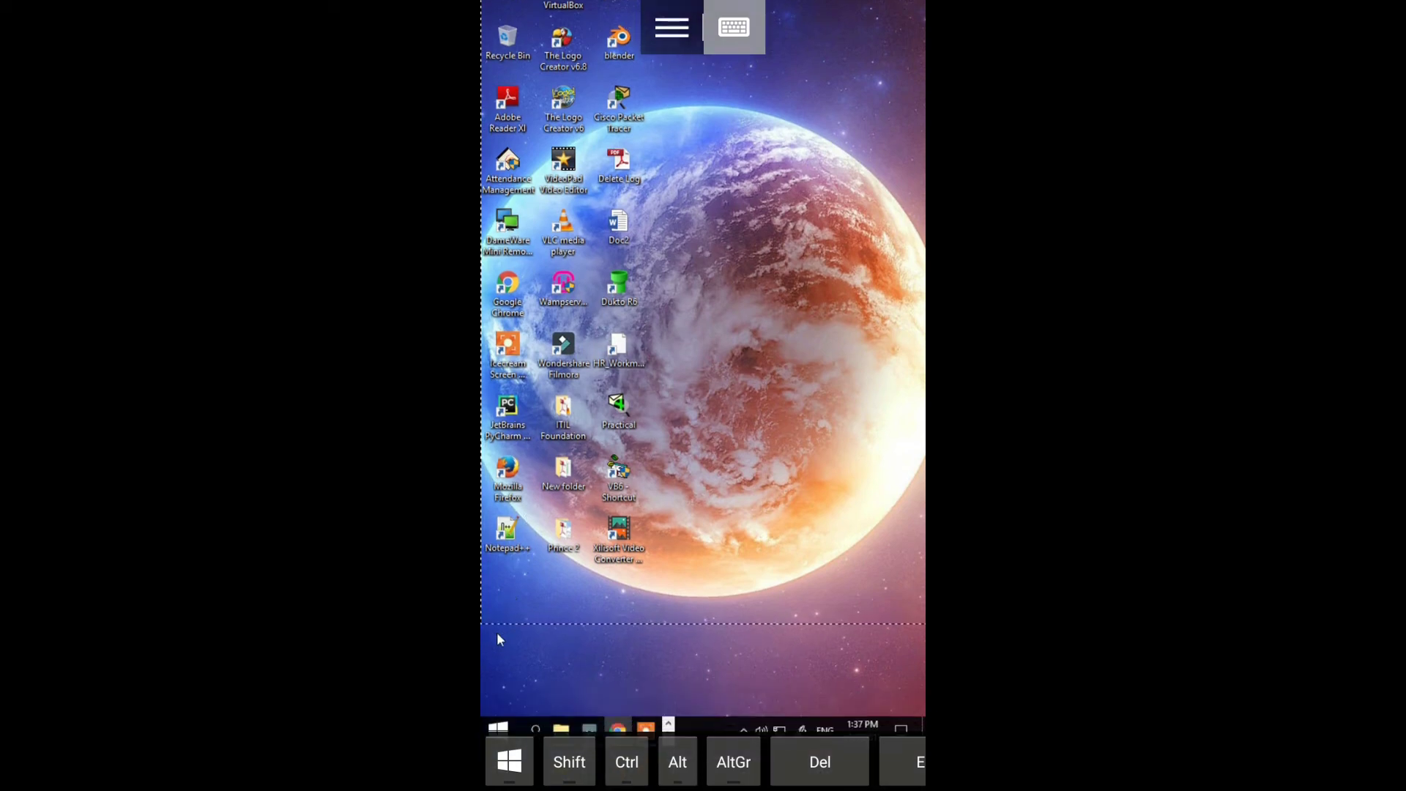
left_click(499, 717)
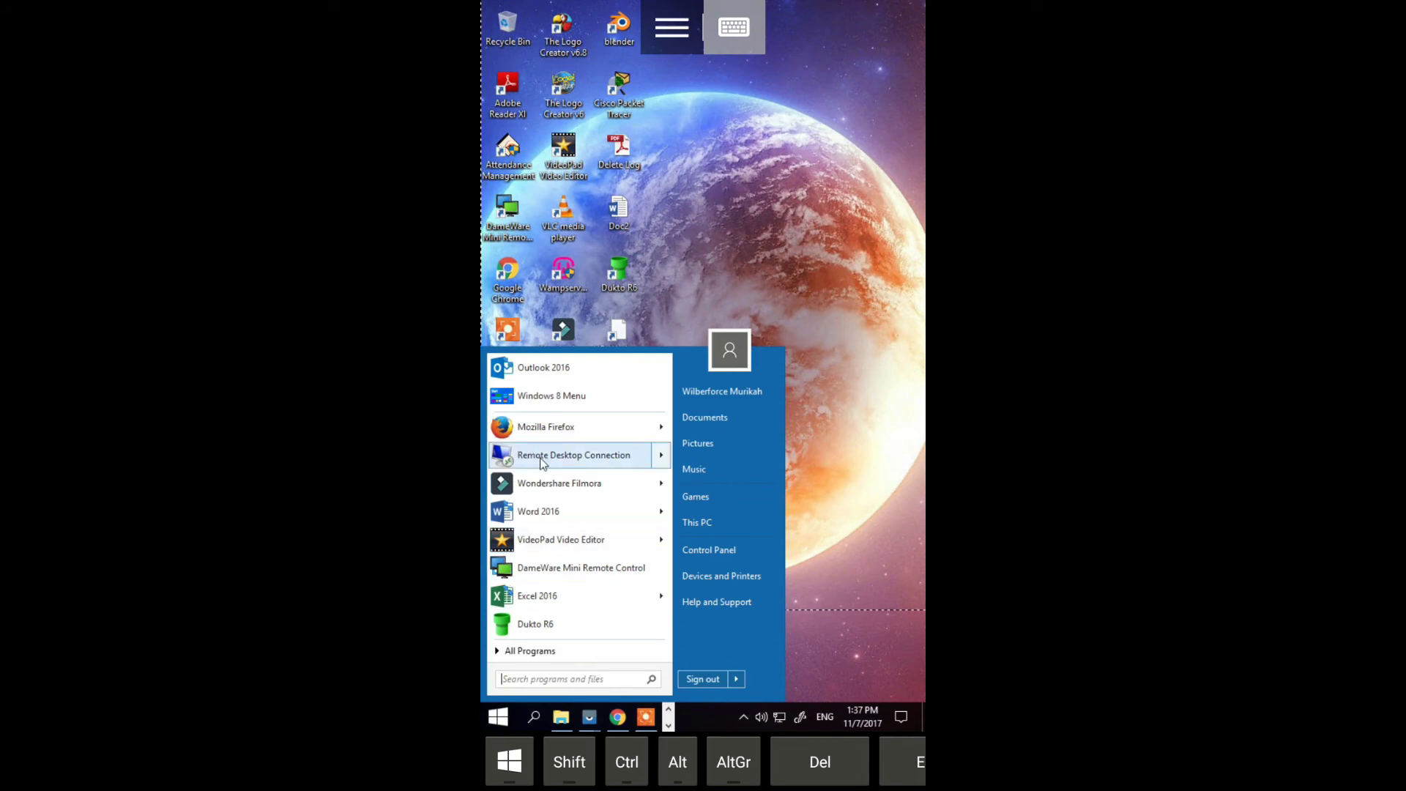
mouse_move(542, 462)
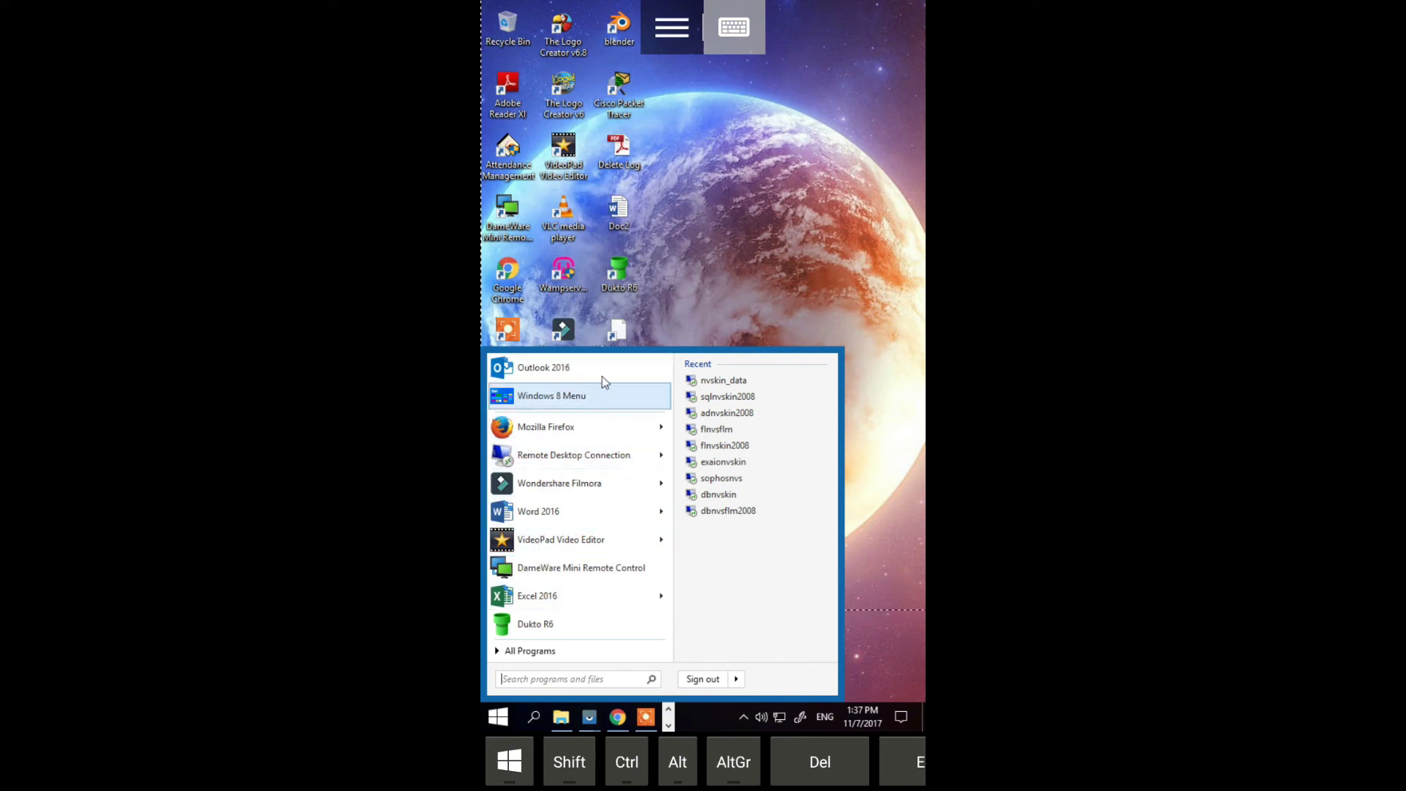
left_click(738, 254)
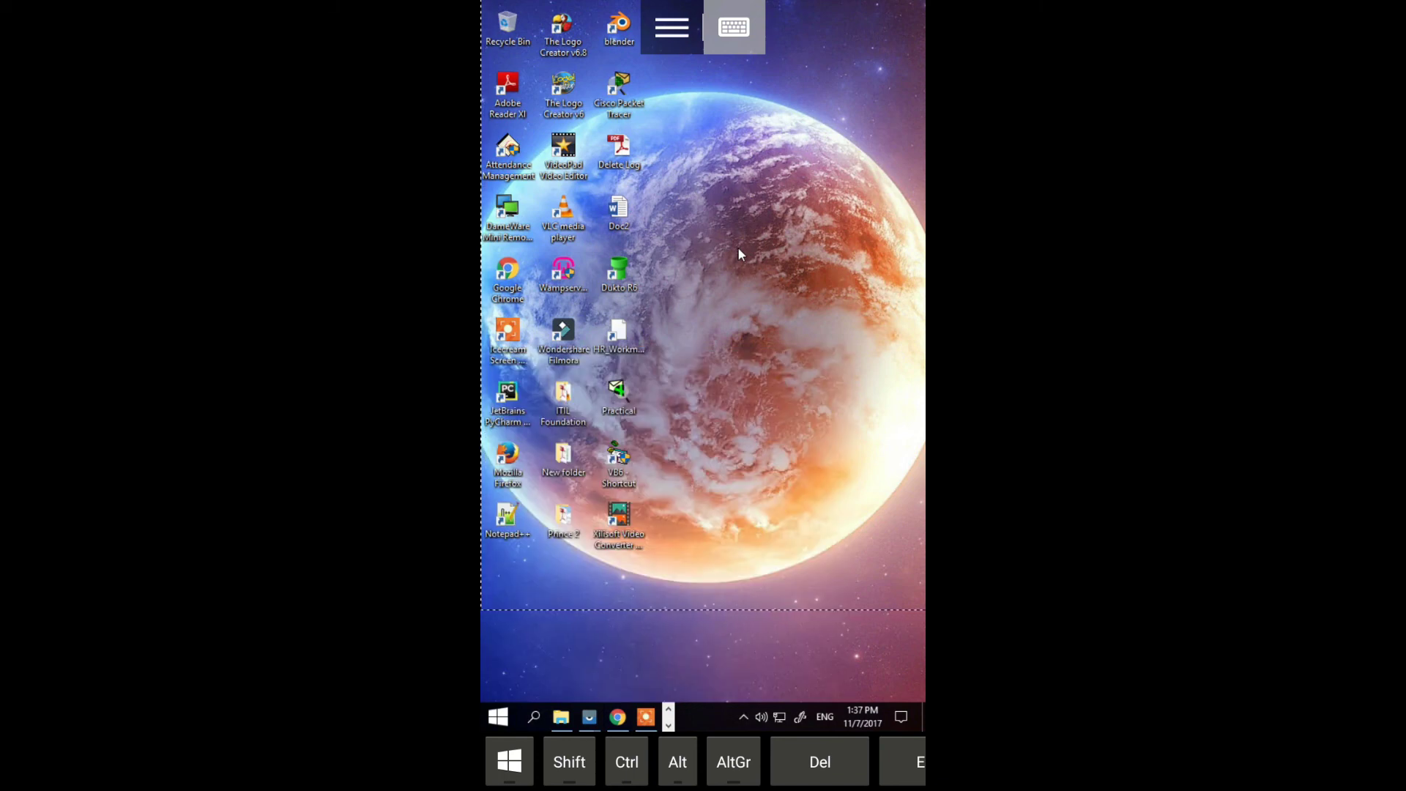
Go back twice to disconnect from 172.21.6.79 and return to the saved desktops
key("Escape")
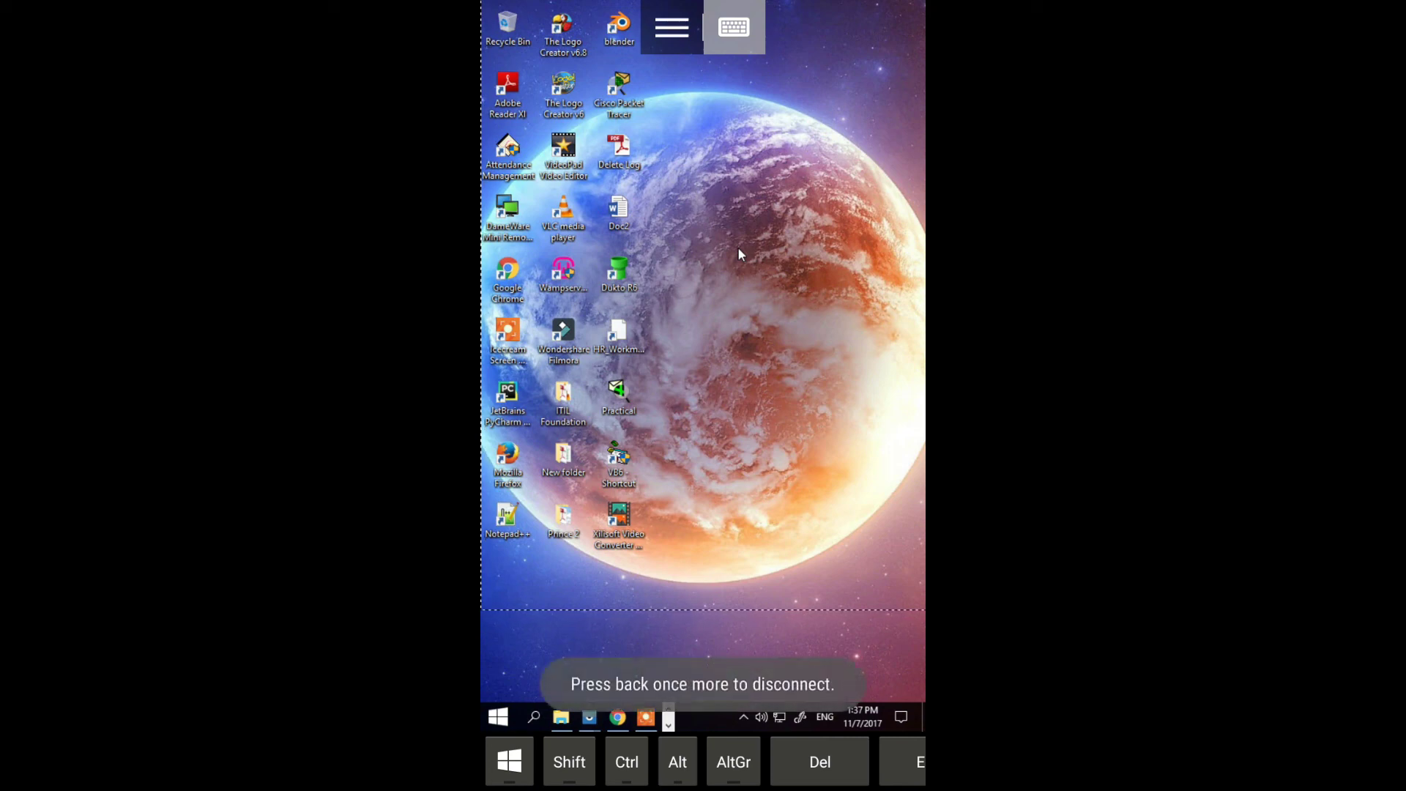
key("Escape")
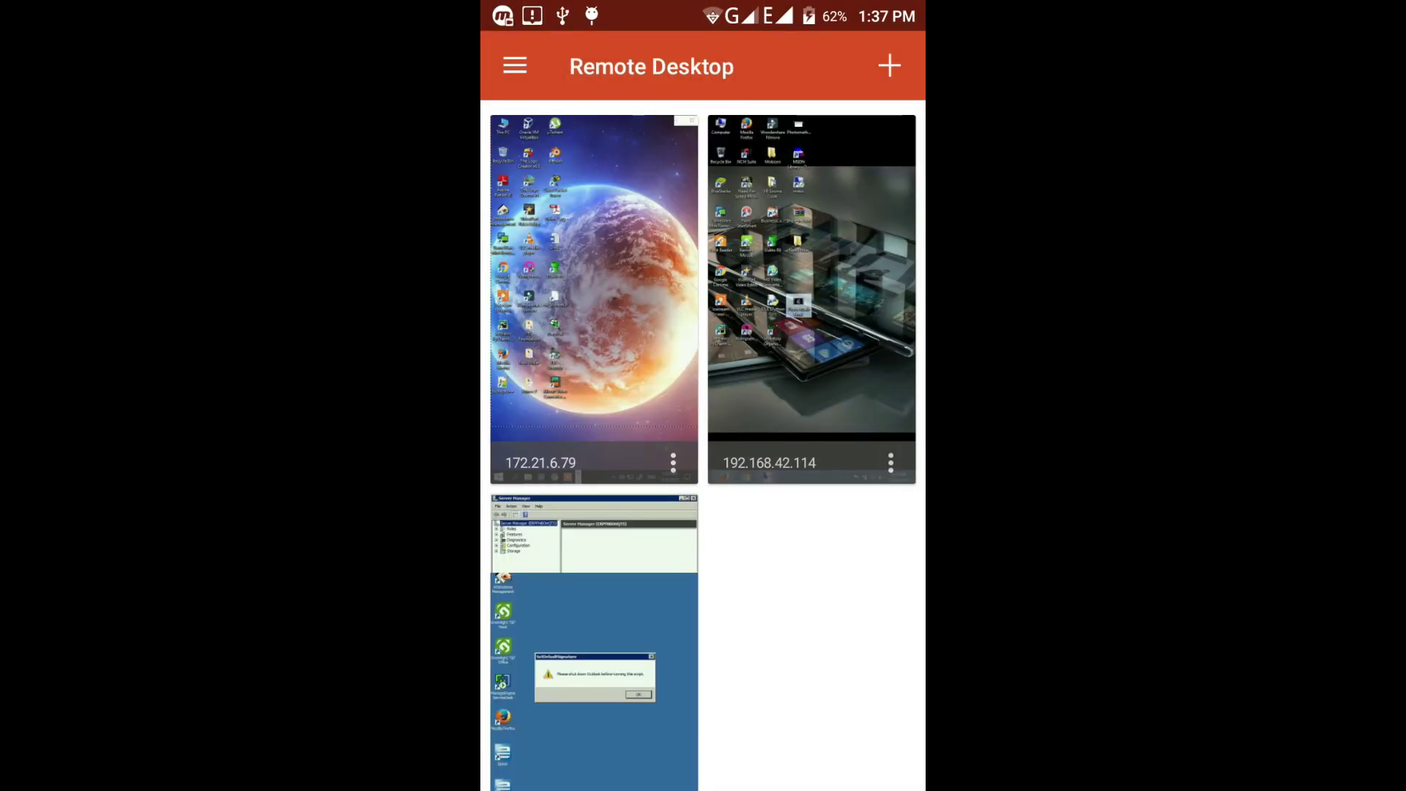